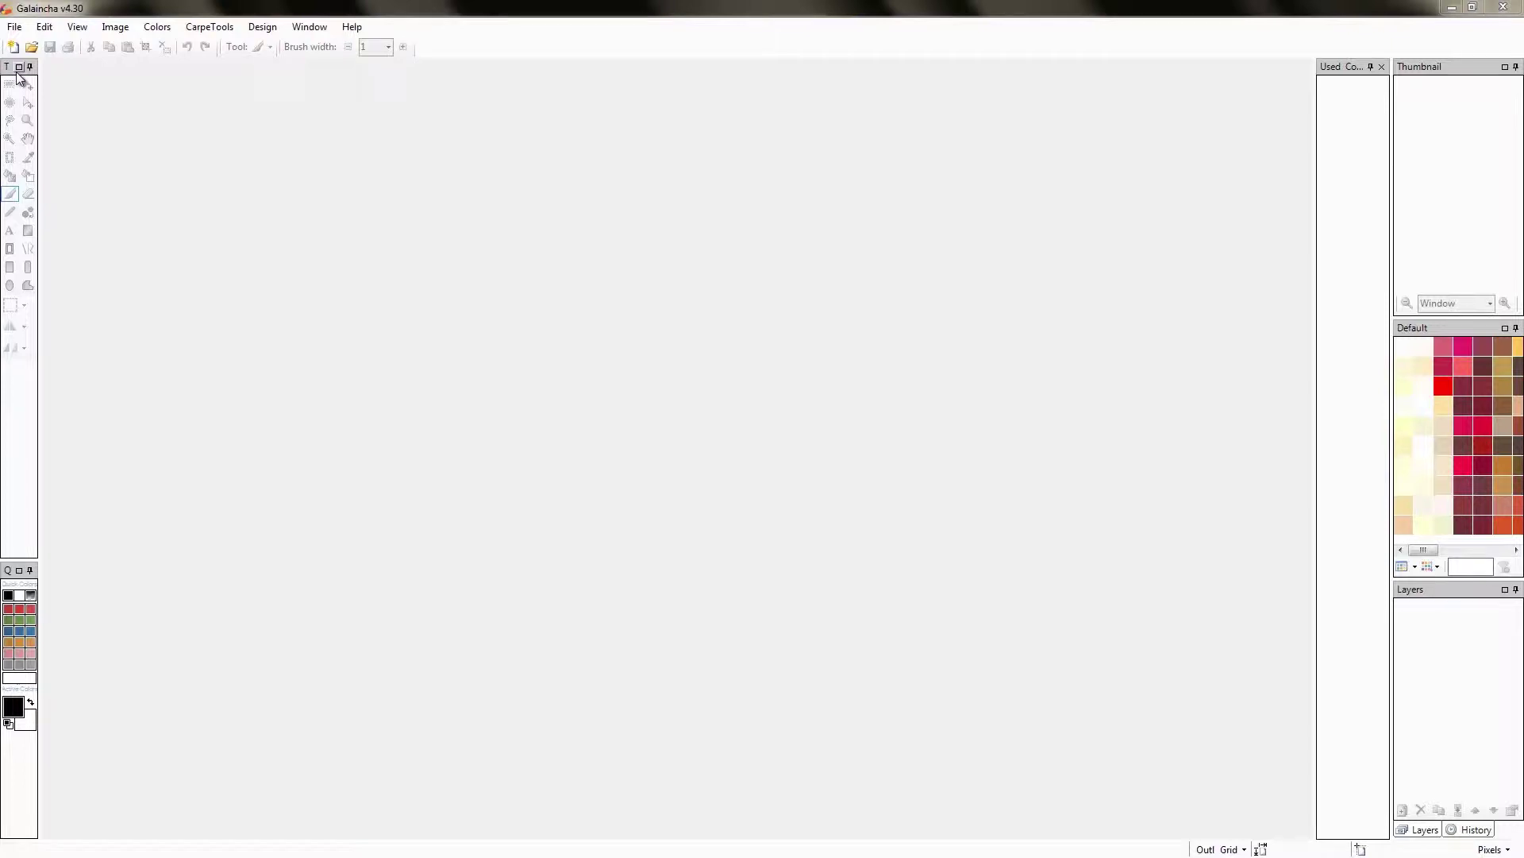
Open the watercolor flower photo from Desktop > Design Processing.
left_click(15, 27)
left_click(39, 62)
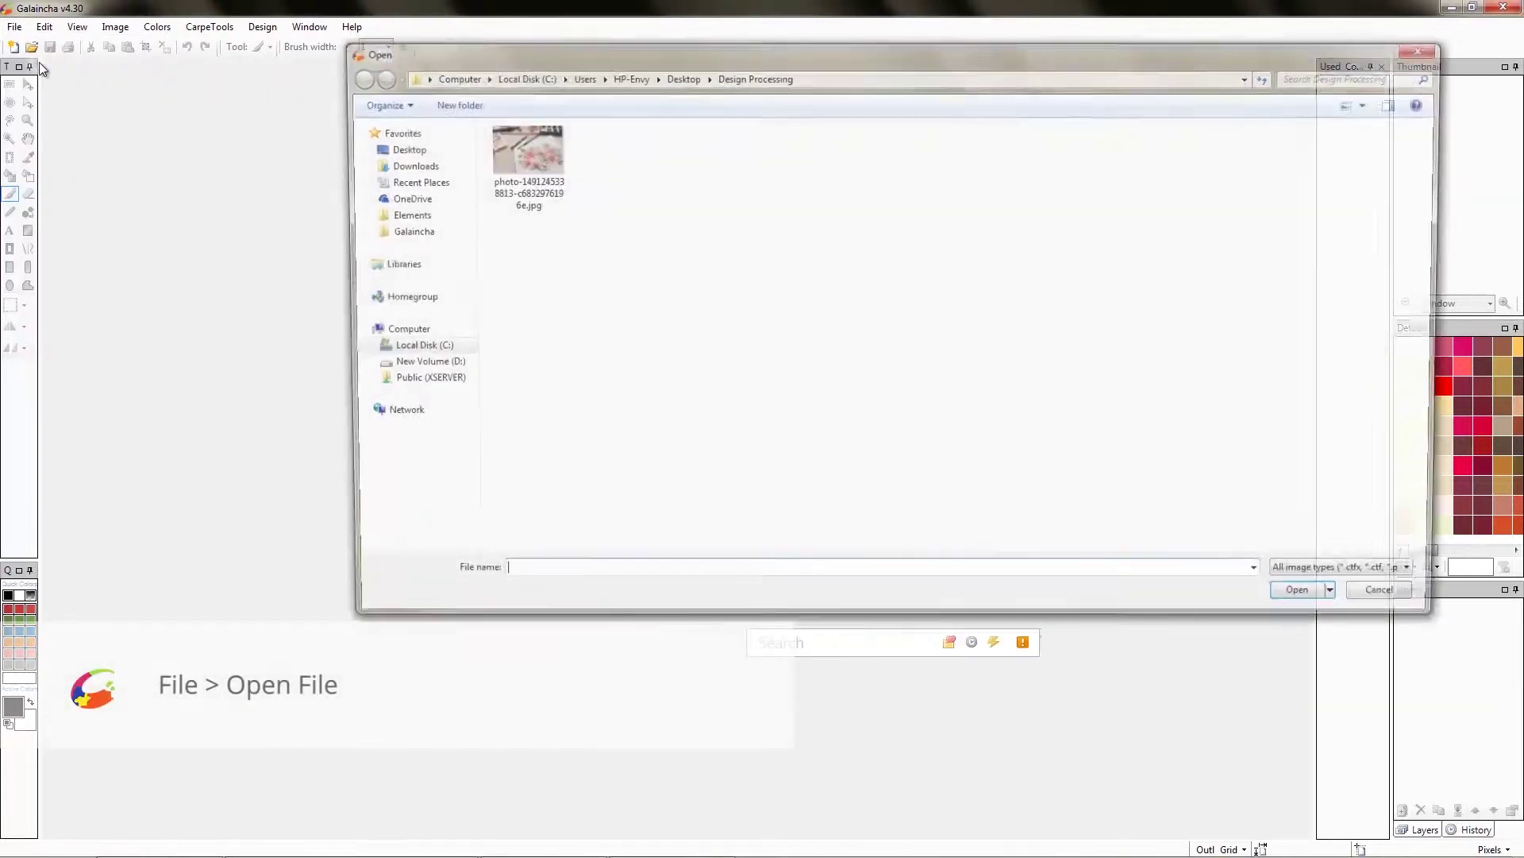
left_click(517, 173)
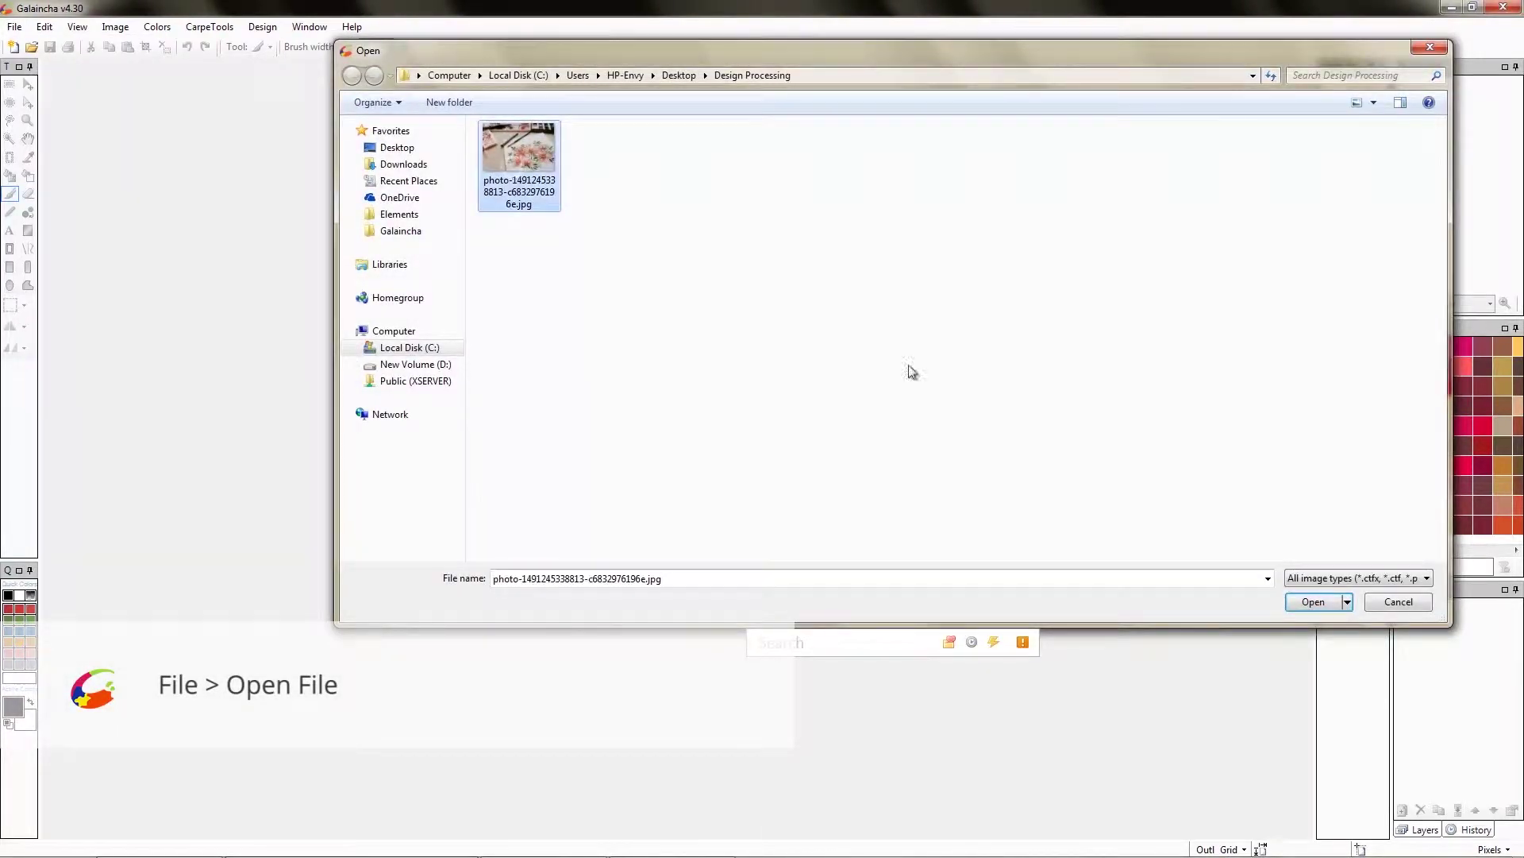
left_click(1312, 602)
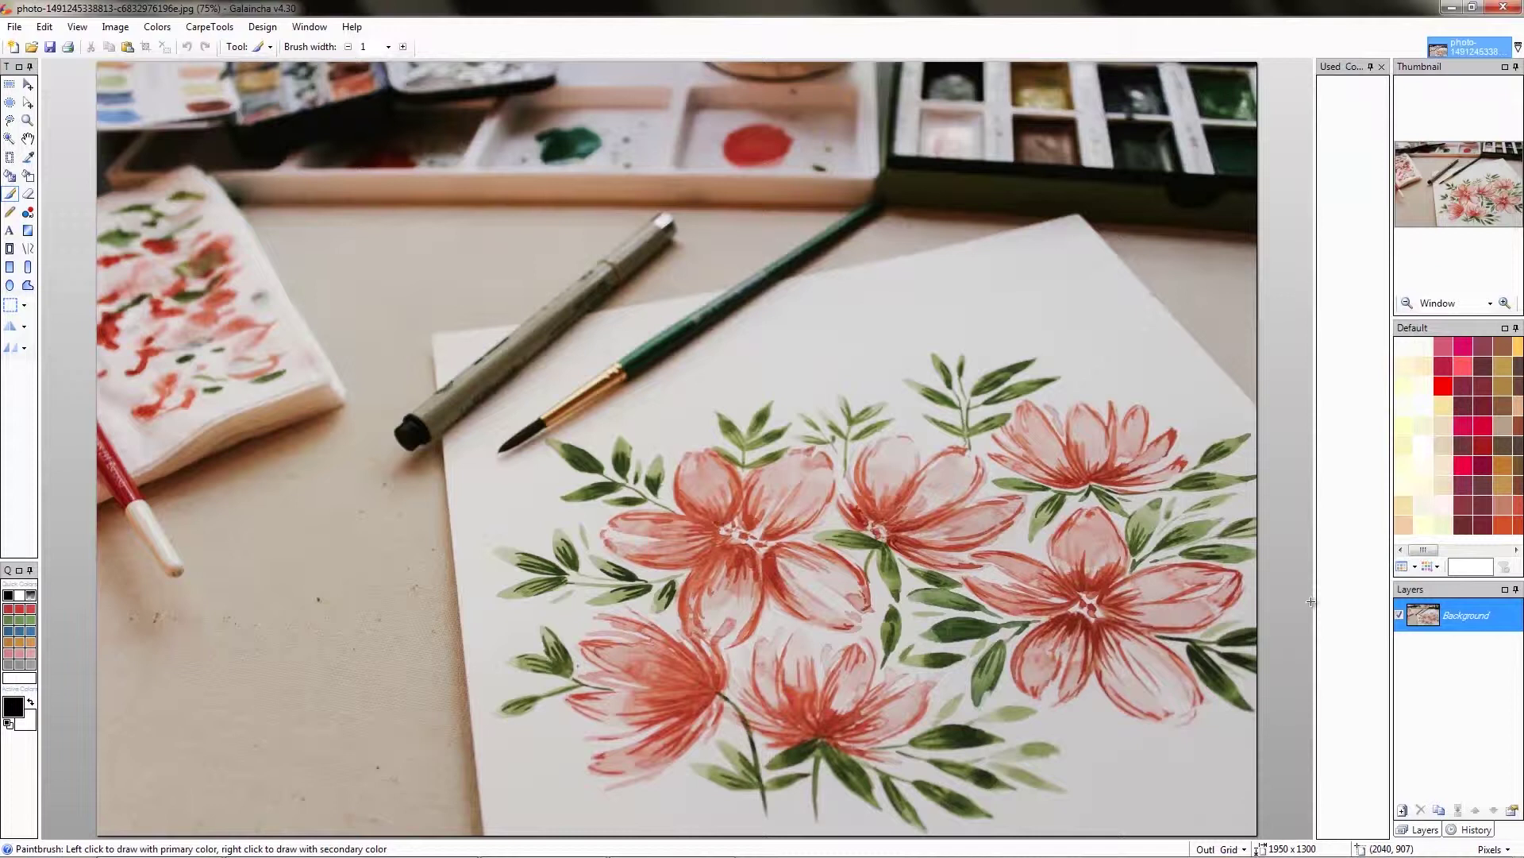
Rotate the flower photo 90° clockwise into portrait orientation.
left_click(116, 28)
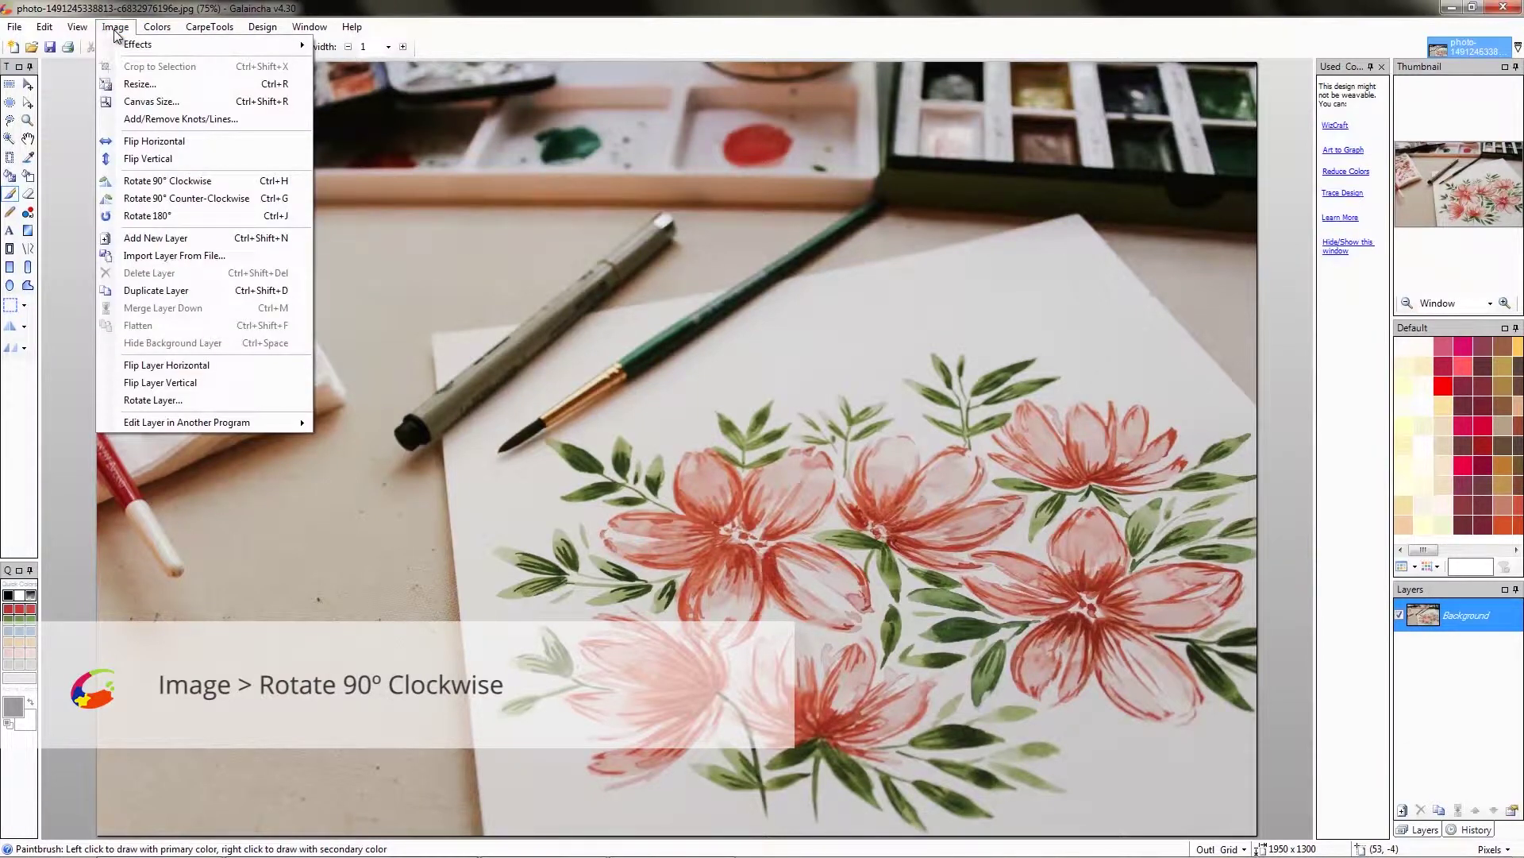
left_click(141, 185)
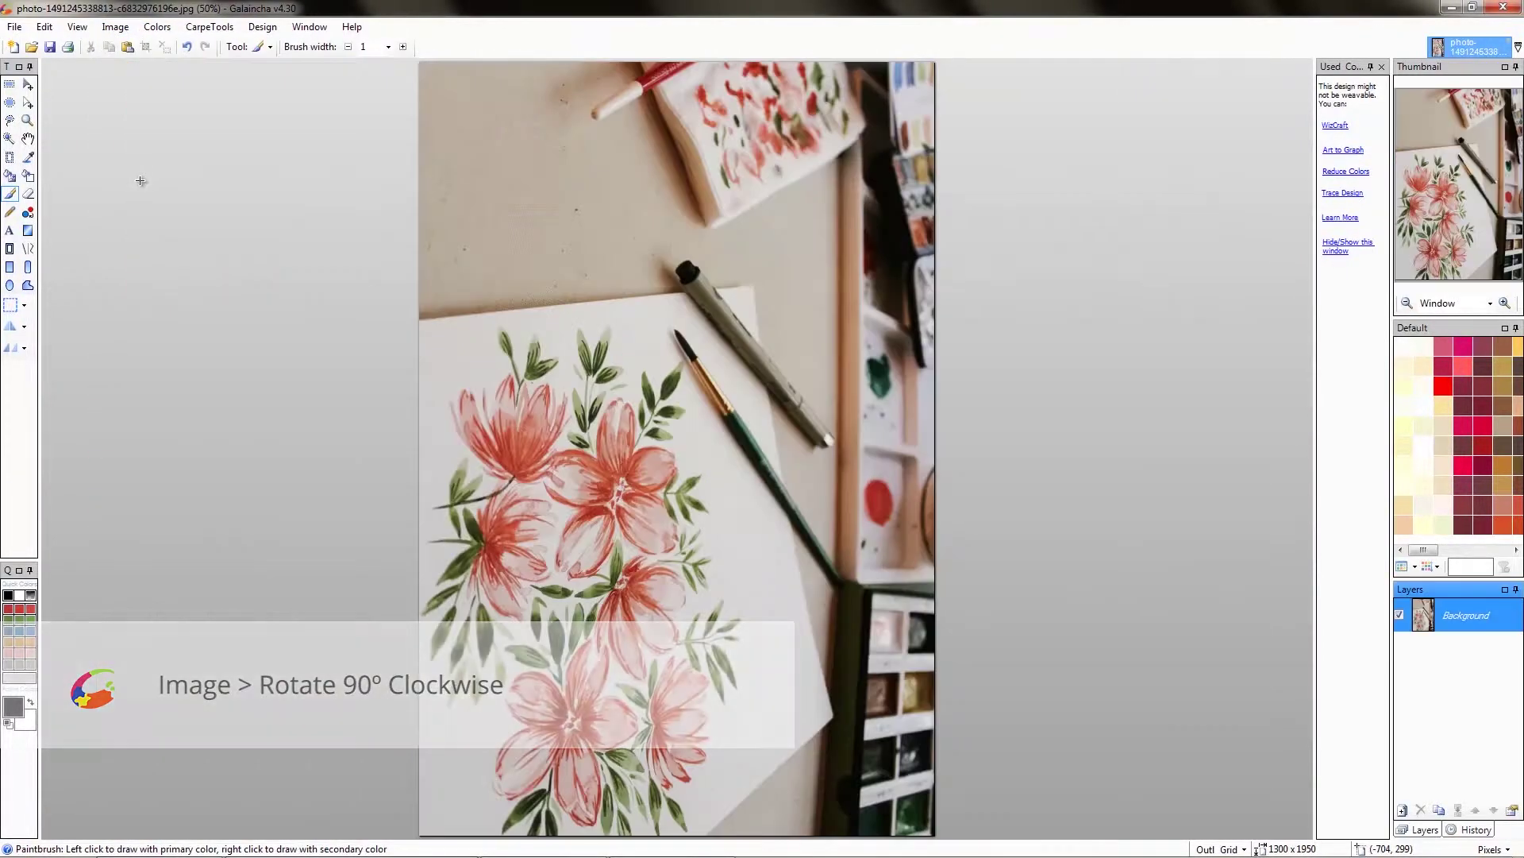
Mark the painting's four corners in a maximized Deperspective window.
left_click(205, 29)
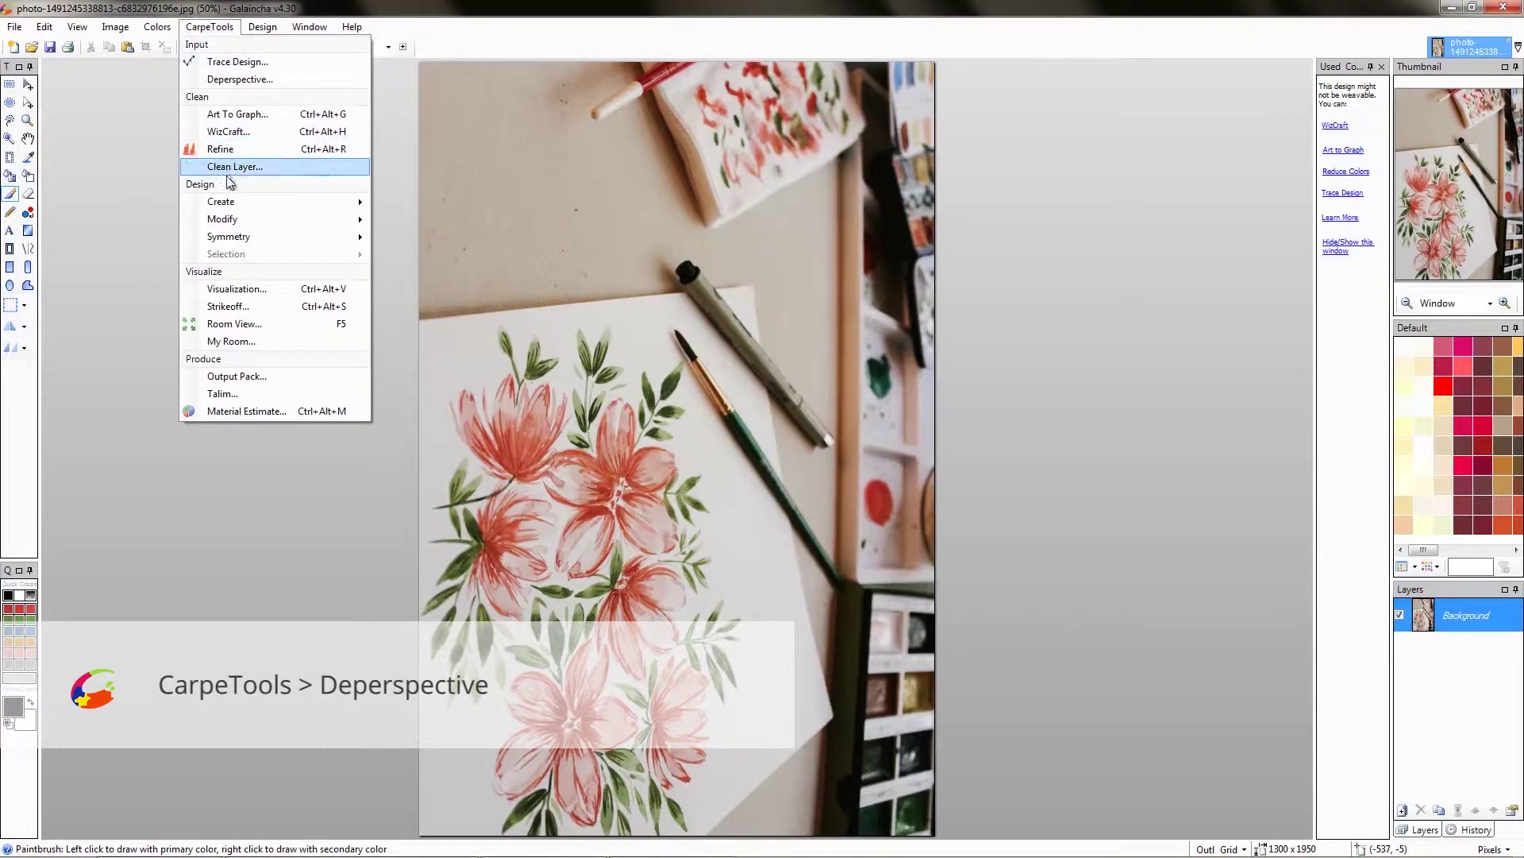
left_click(213, 80)
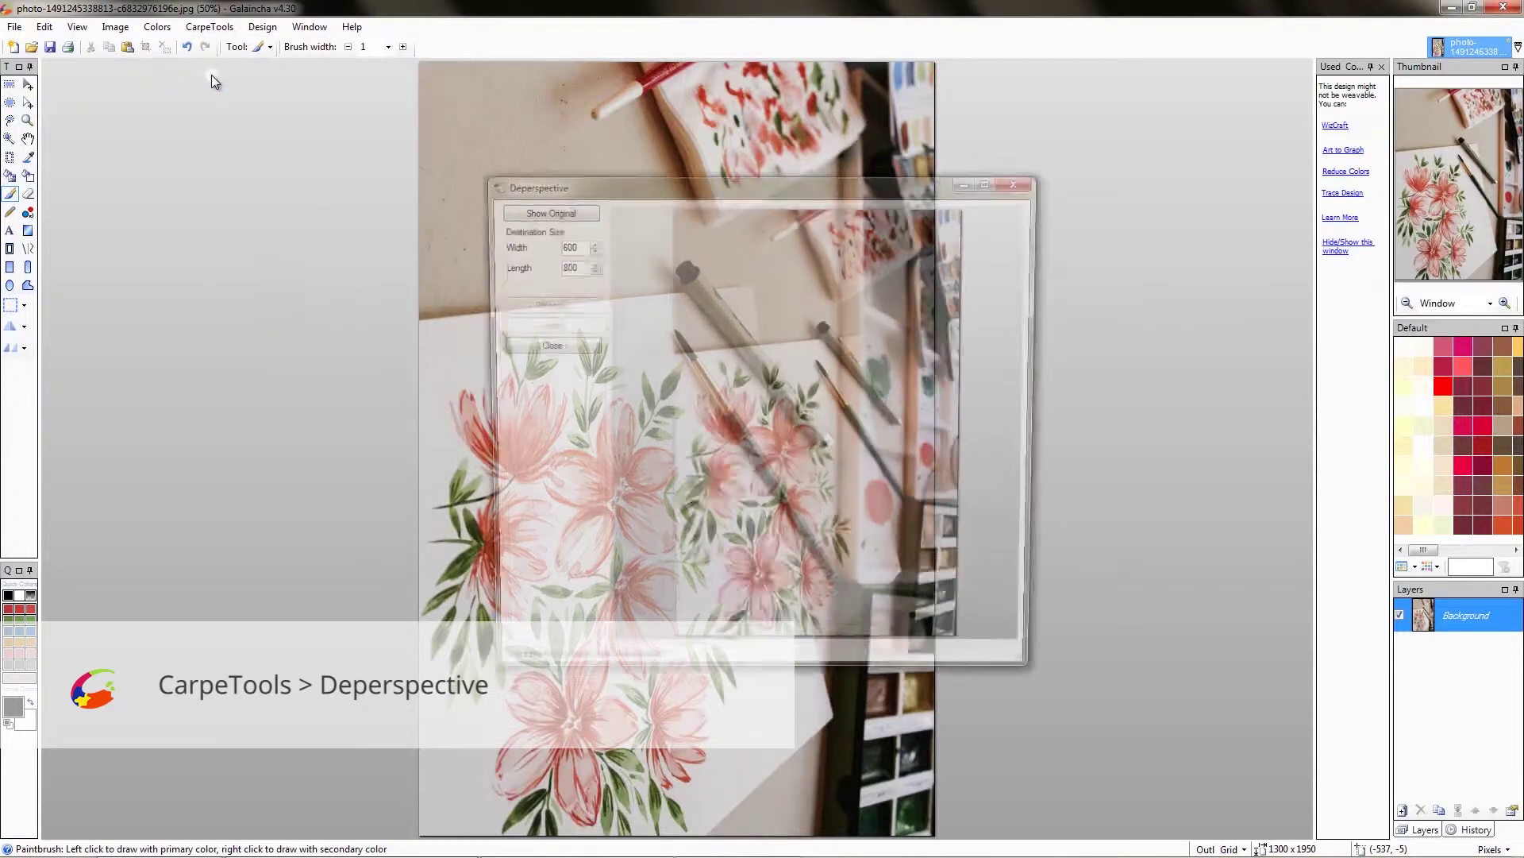
left_click(994, 180)
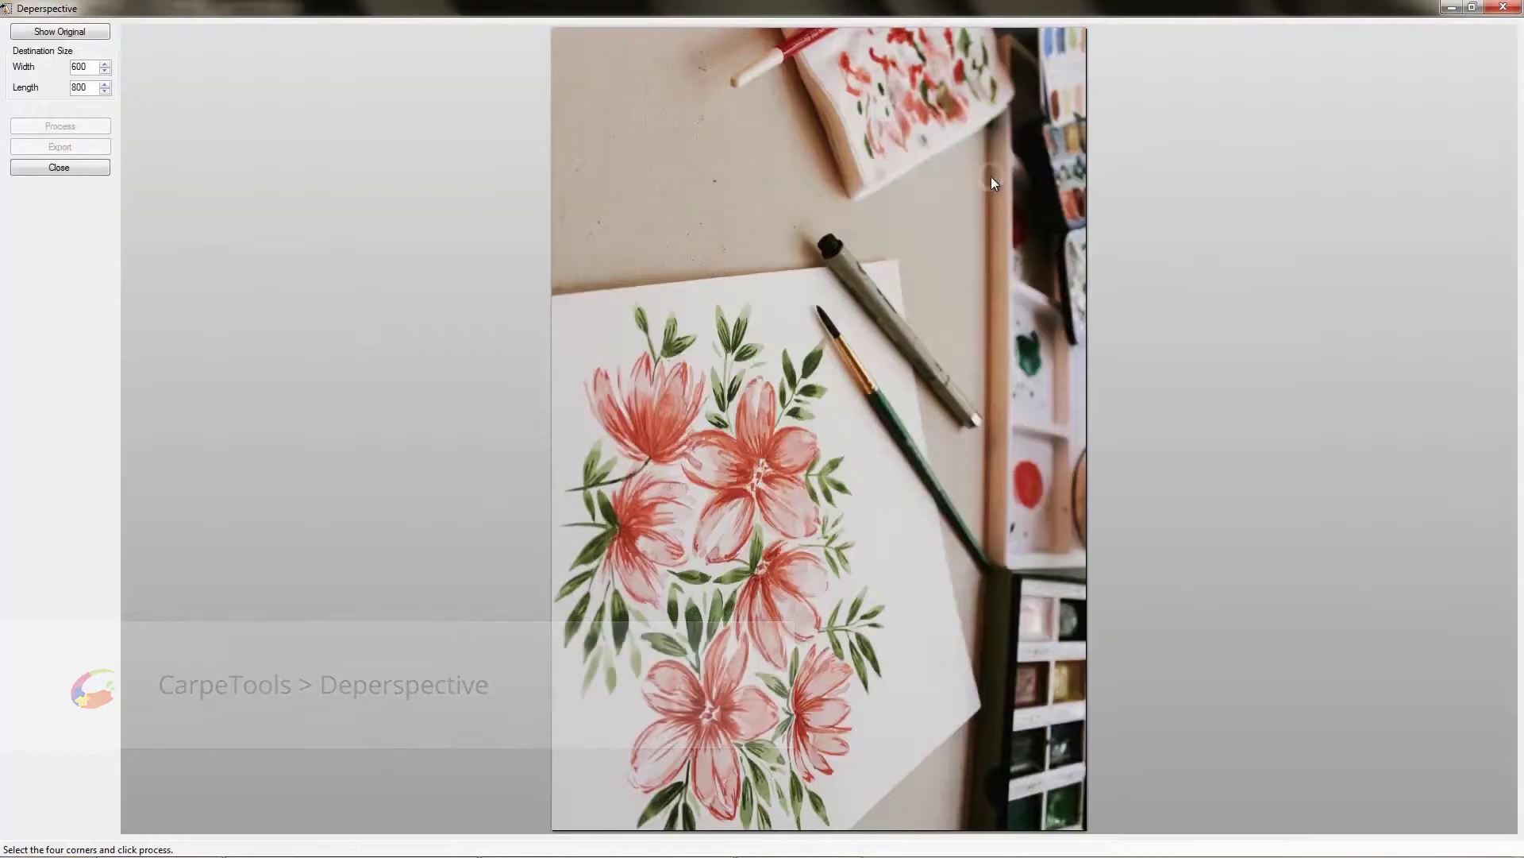
left_click(580, 368)
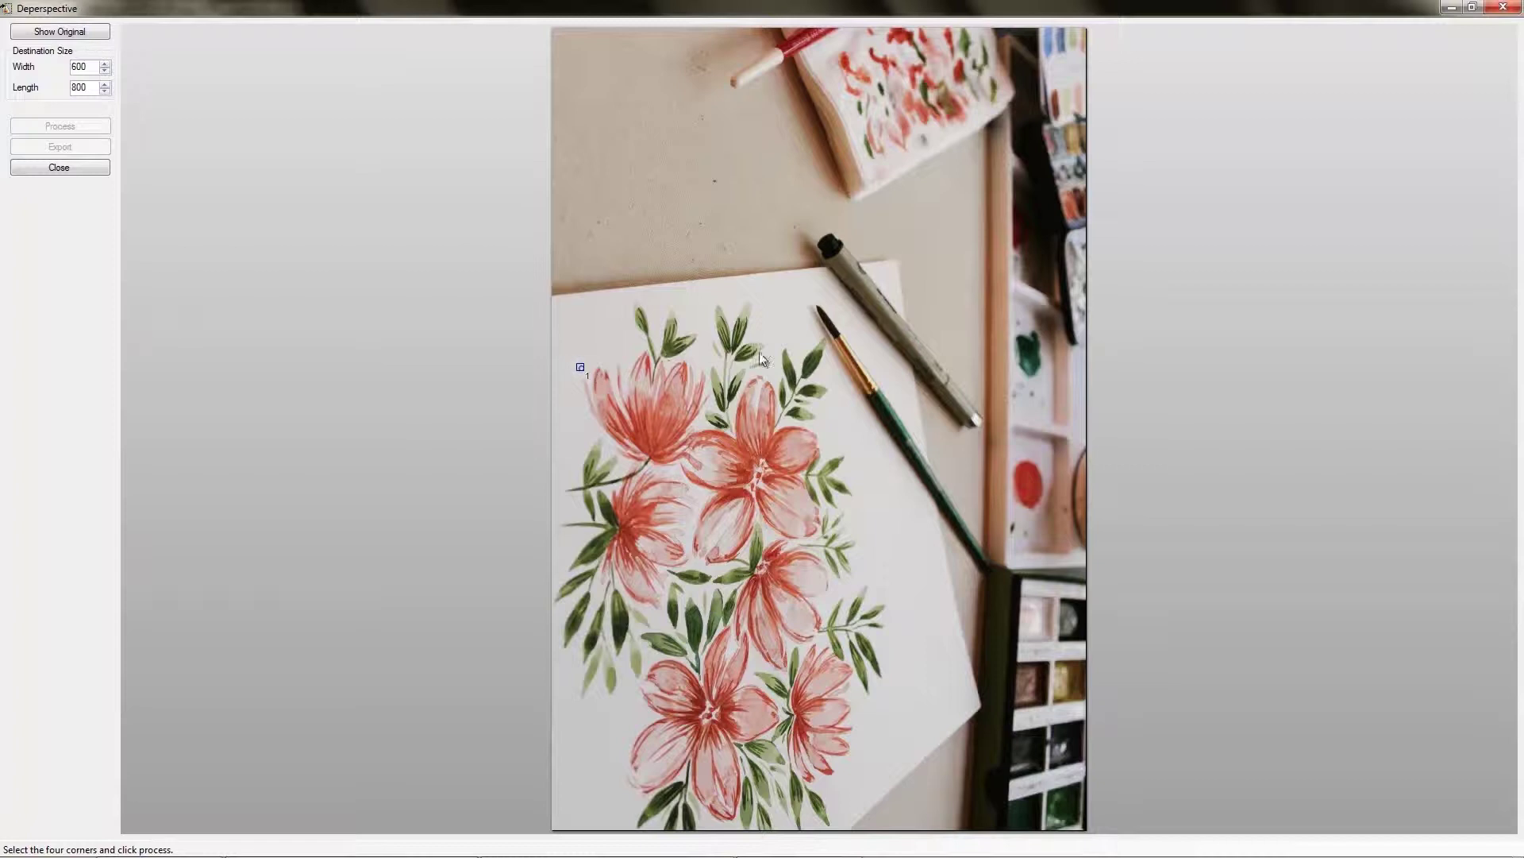
left_click(824, 340)
left_click(879, 678)
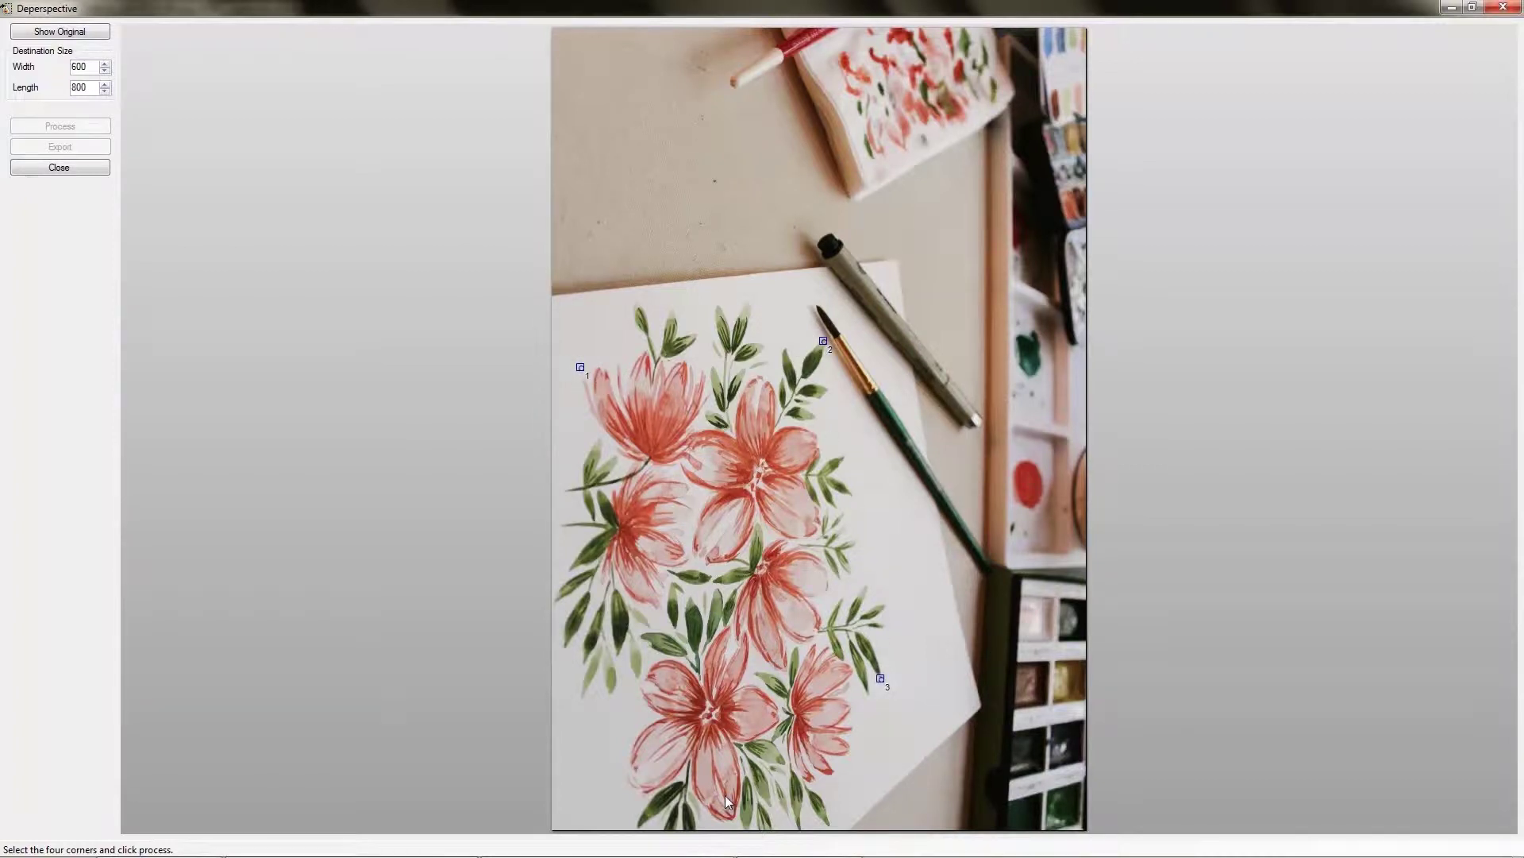
left_click(636, 824)
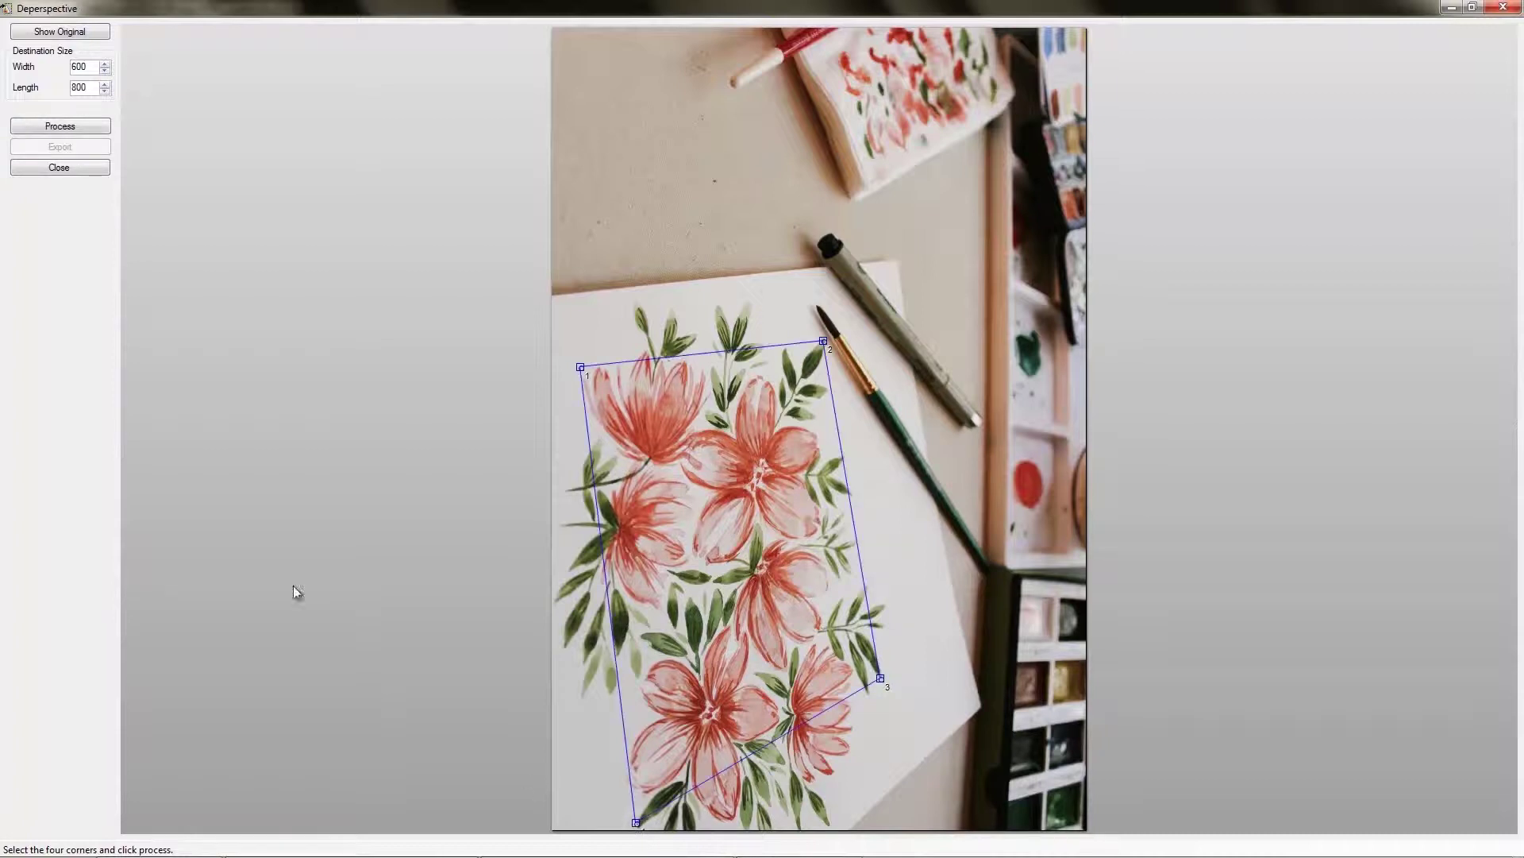
Flatten the marked area into a 600×800 image, export it, and close Deperspective.
left_click(71, 128)
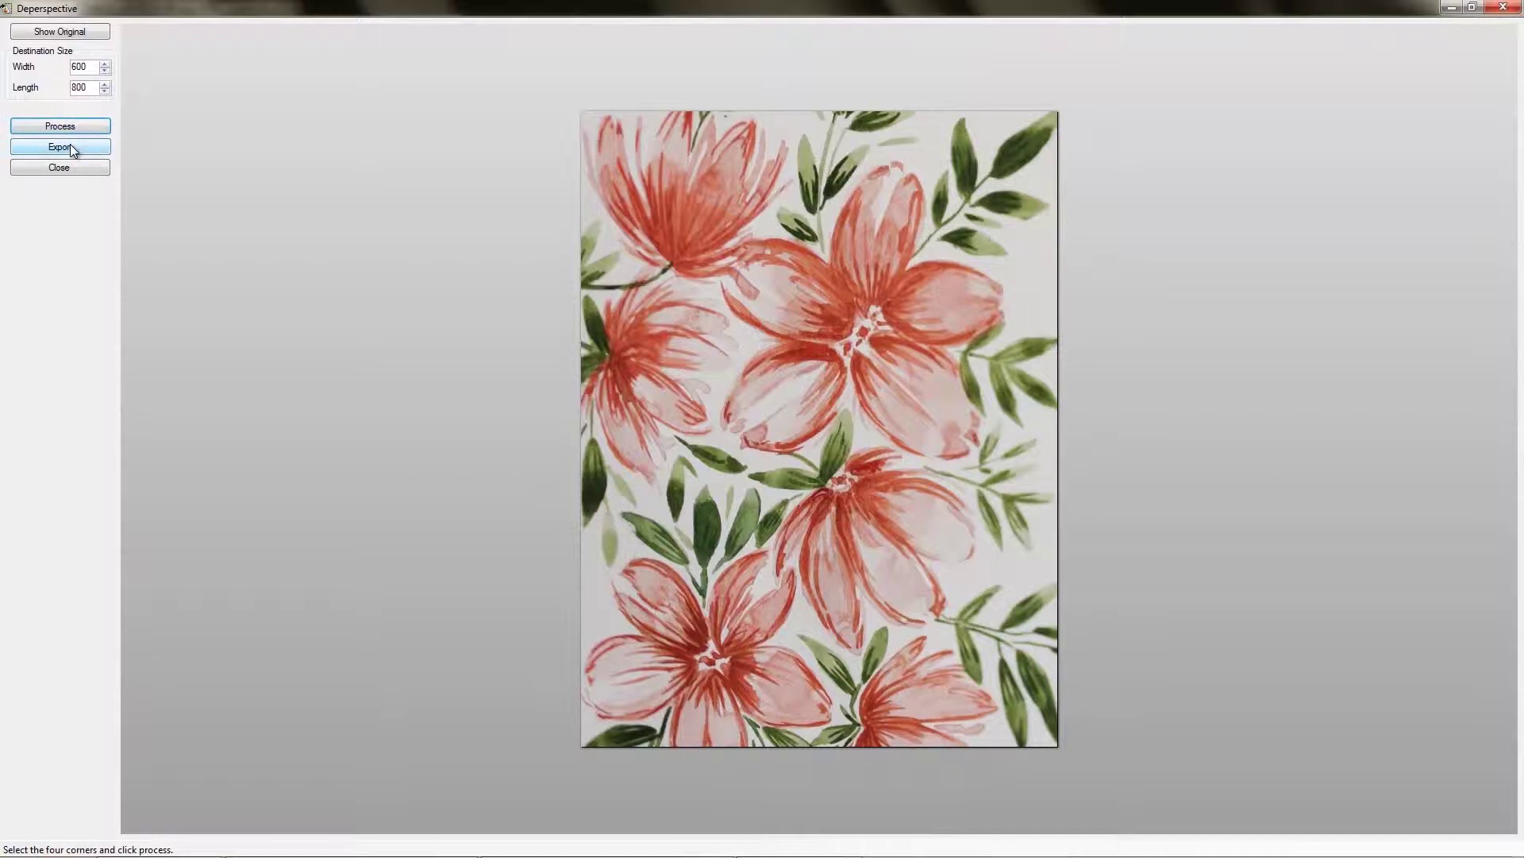
left_click(70, 145)
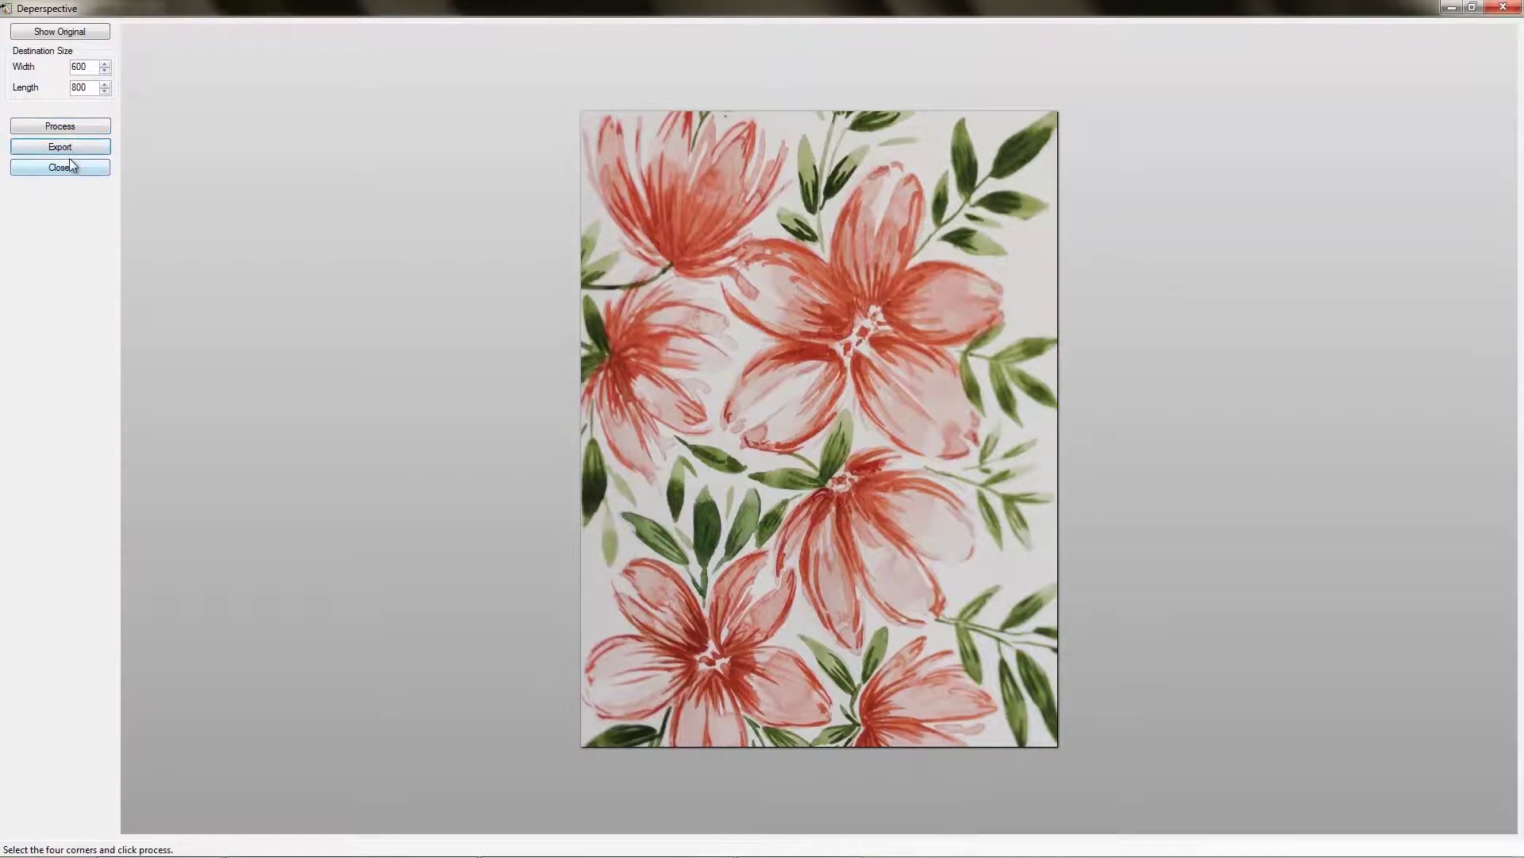
left_click(70, 166)
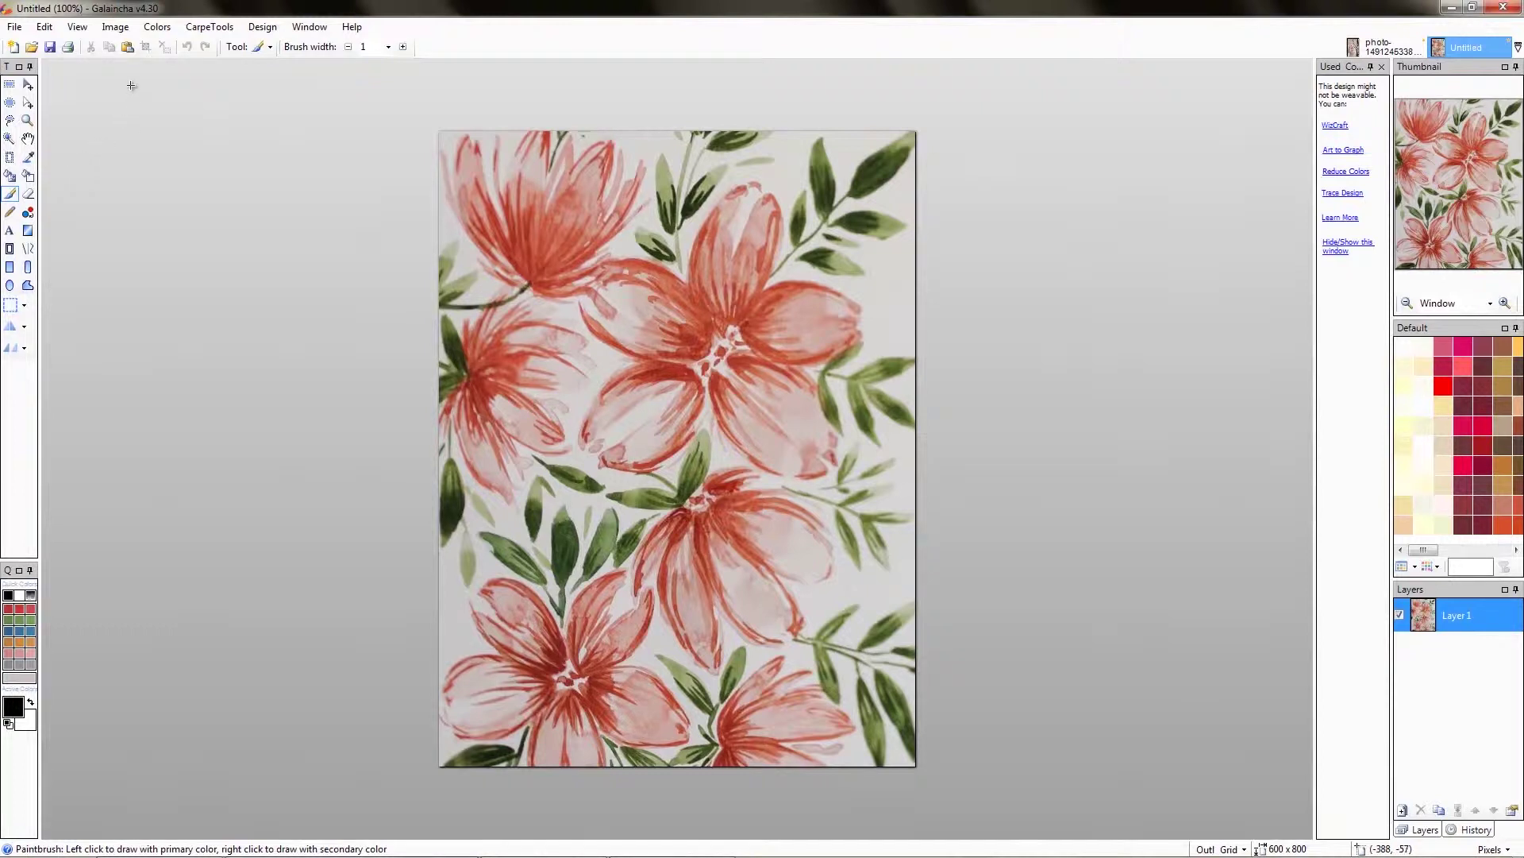
Open the Resize dialog for the flattened 600×800 painting.
left_click(117, 29)
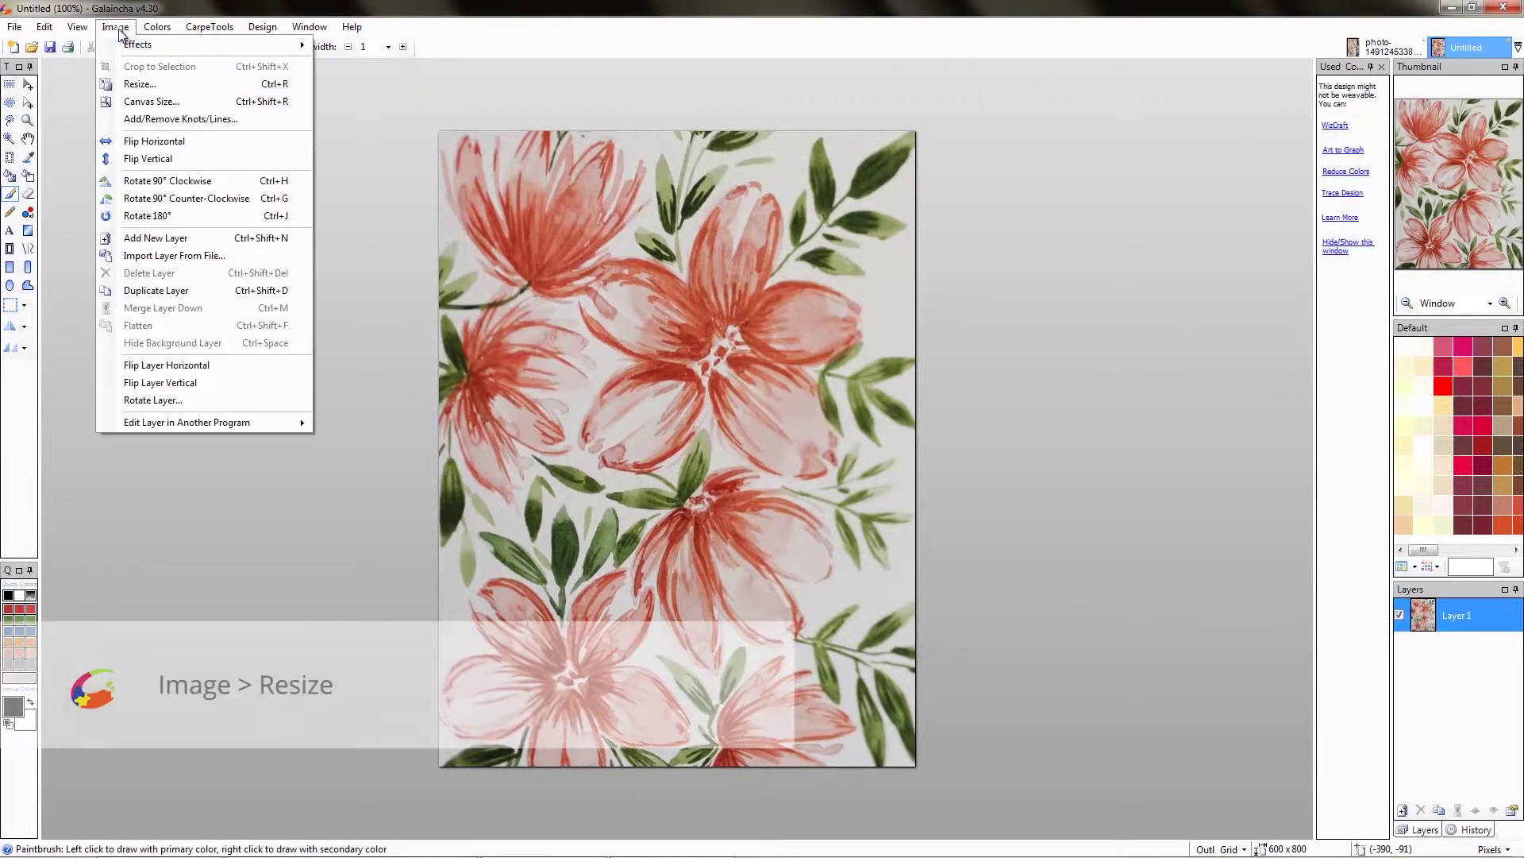
left_click(132, 89)
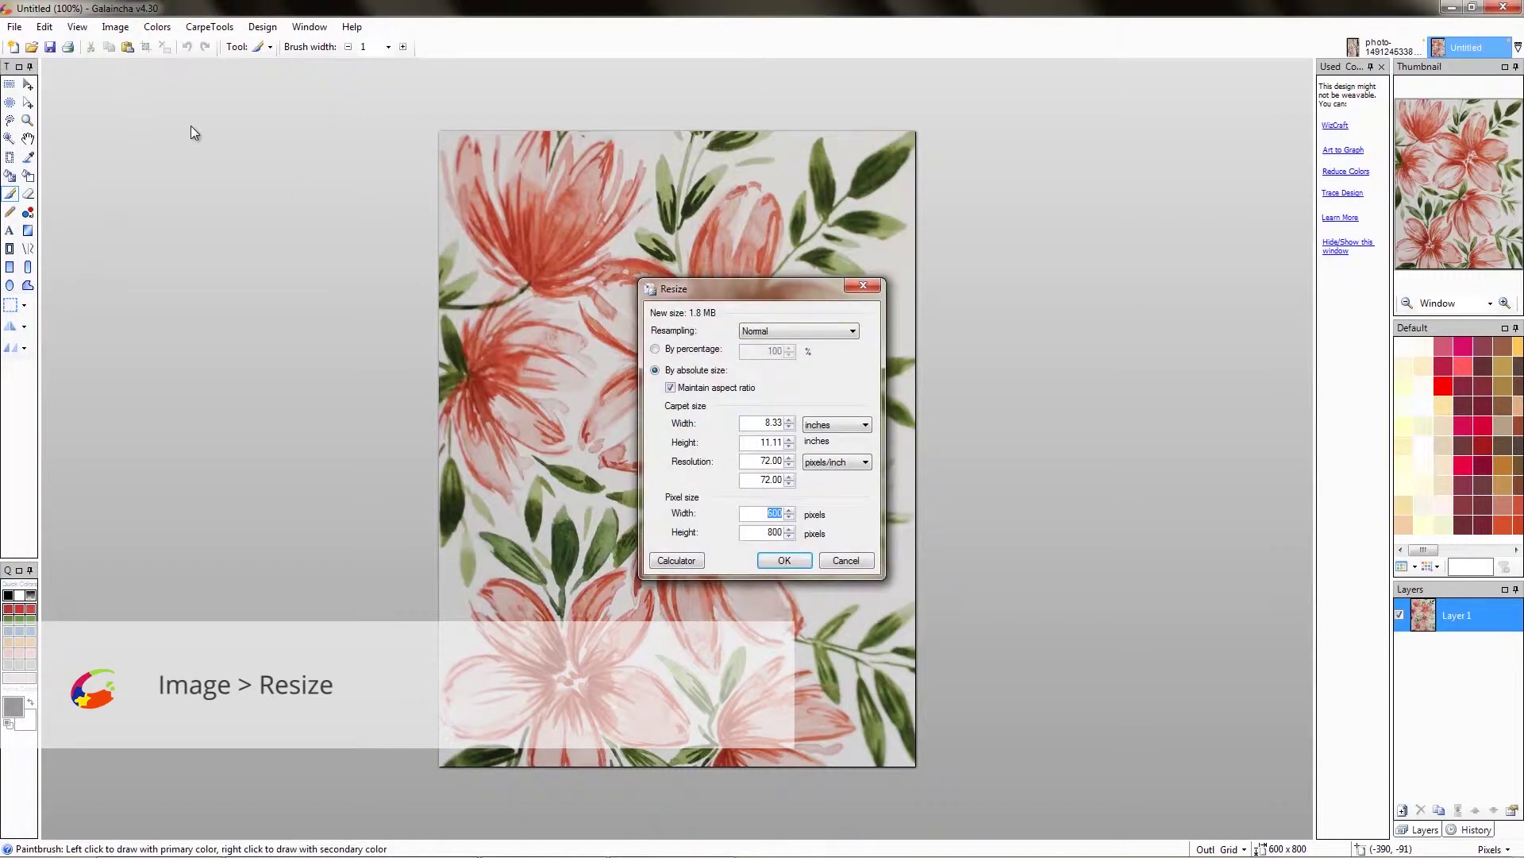
Resize to 108×144 inches at 10 ppi, antialiased, with aspect ratio unlocked.
left_click(855, 330)
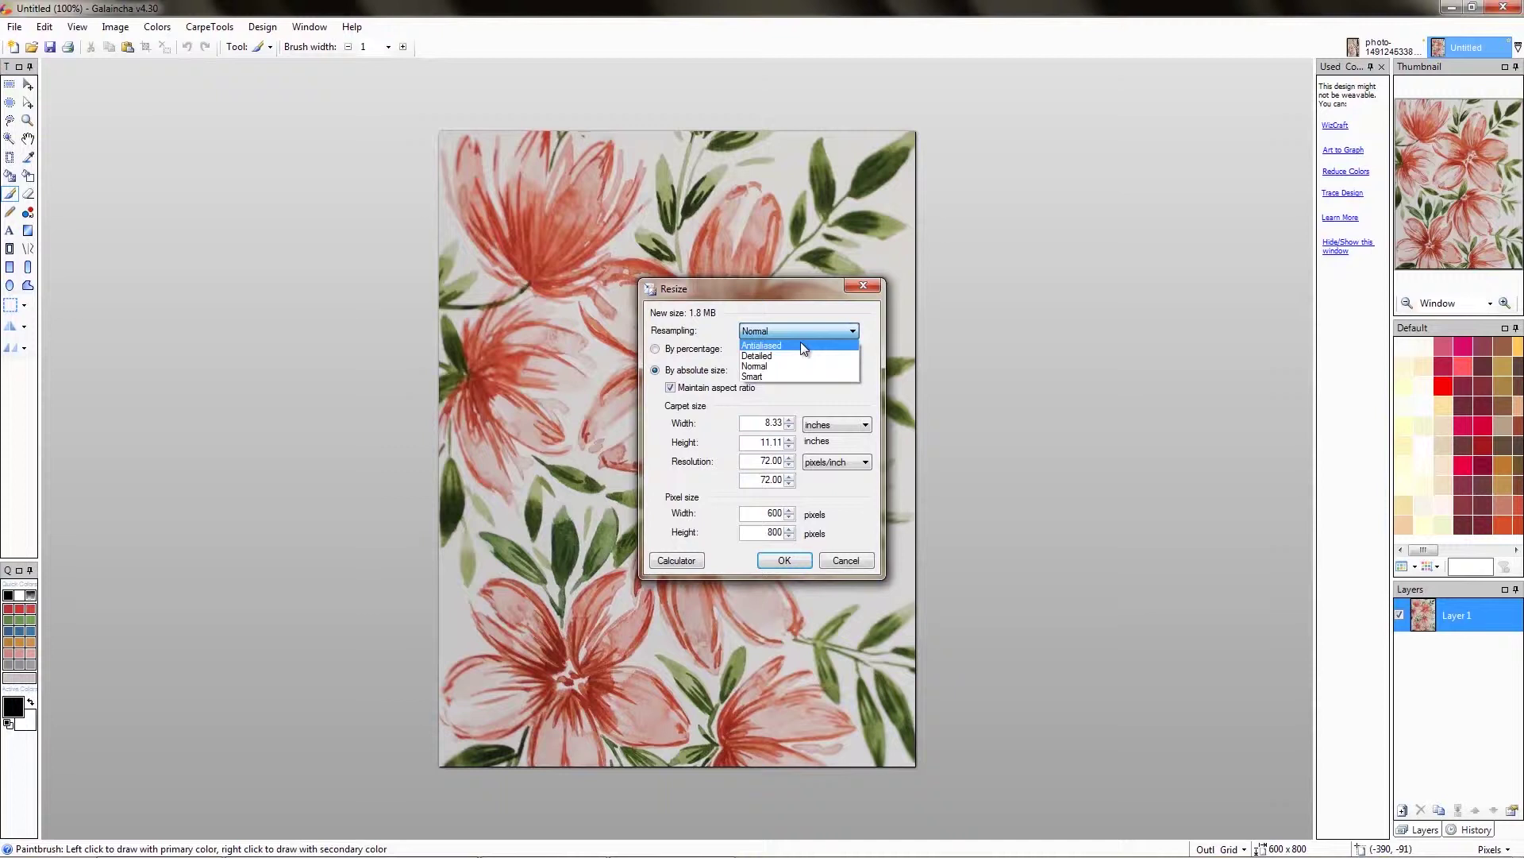
left_click(801, 344)
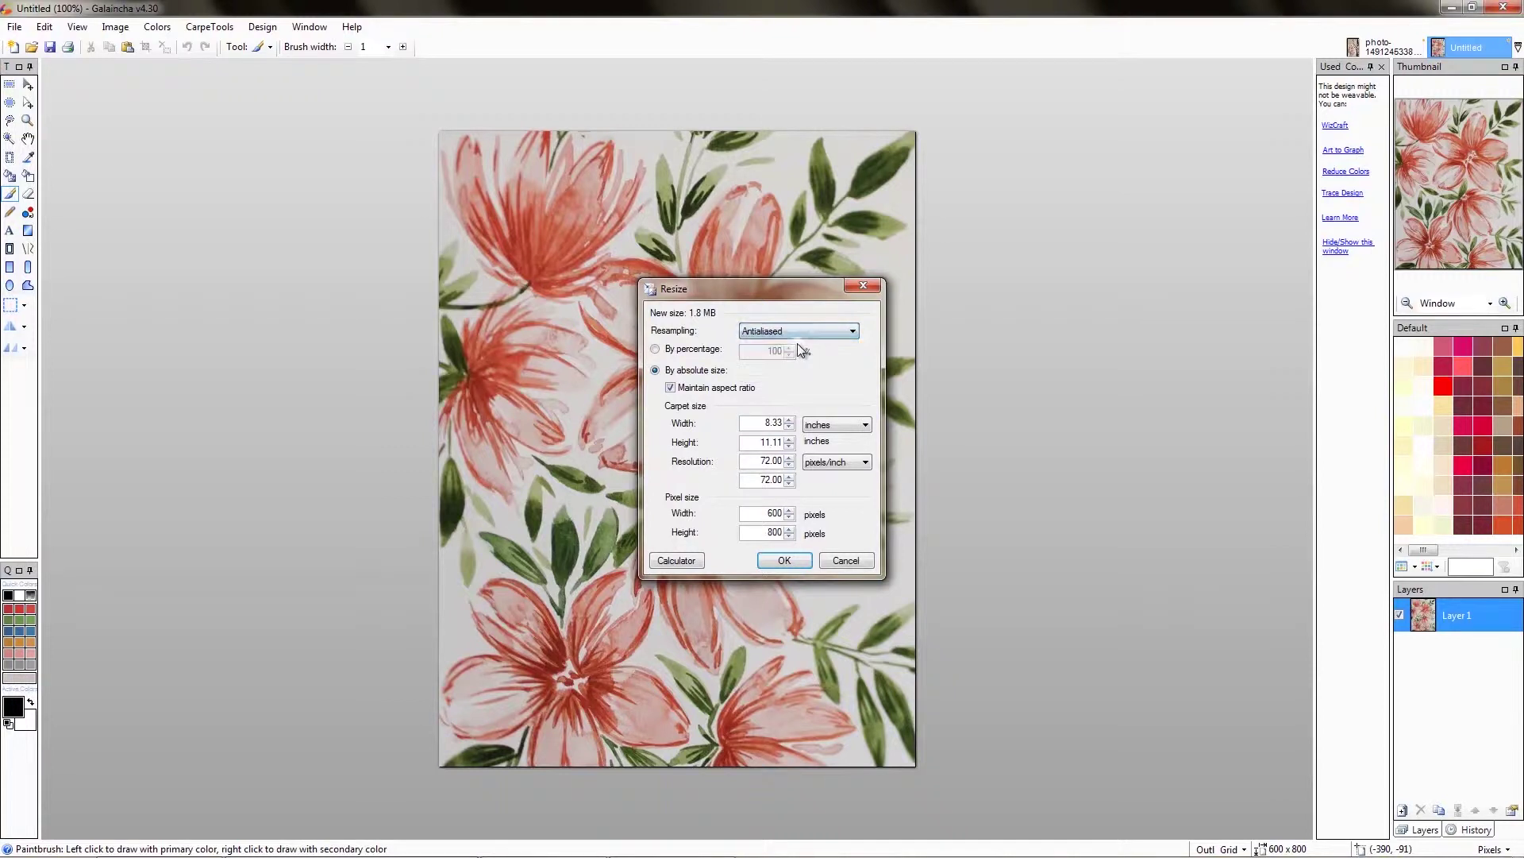
left_click(671, 388)
double_click(748, 462)
type("10")
double_click(763, 479)
type("0")
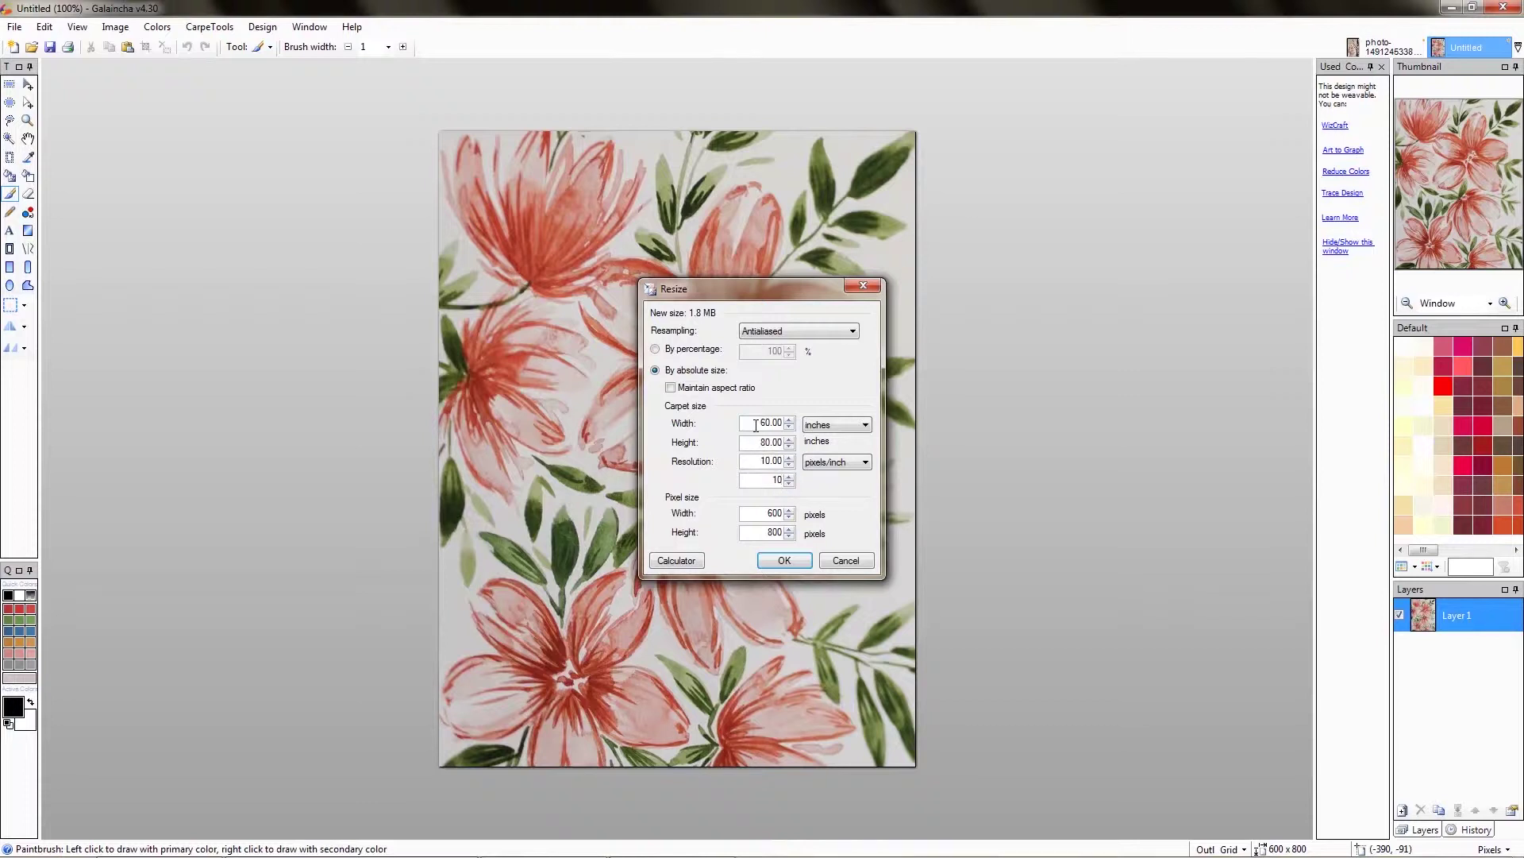
double_click(756, 428)
type("108")
double_click(763, 442)
type("14")
type("4")
left_click(790, 562)
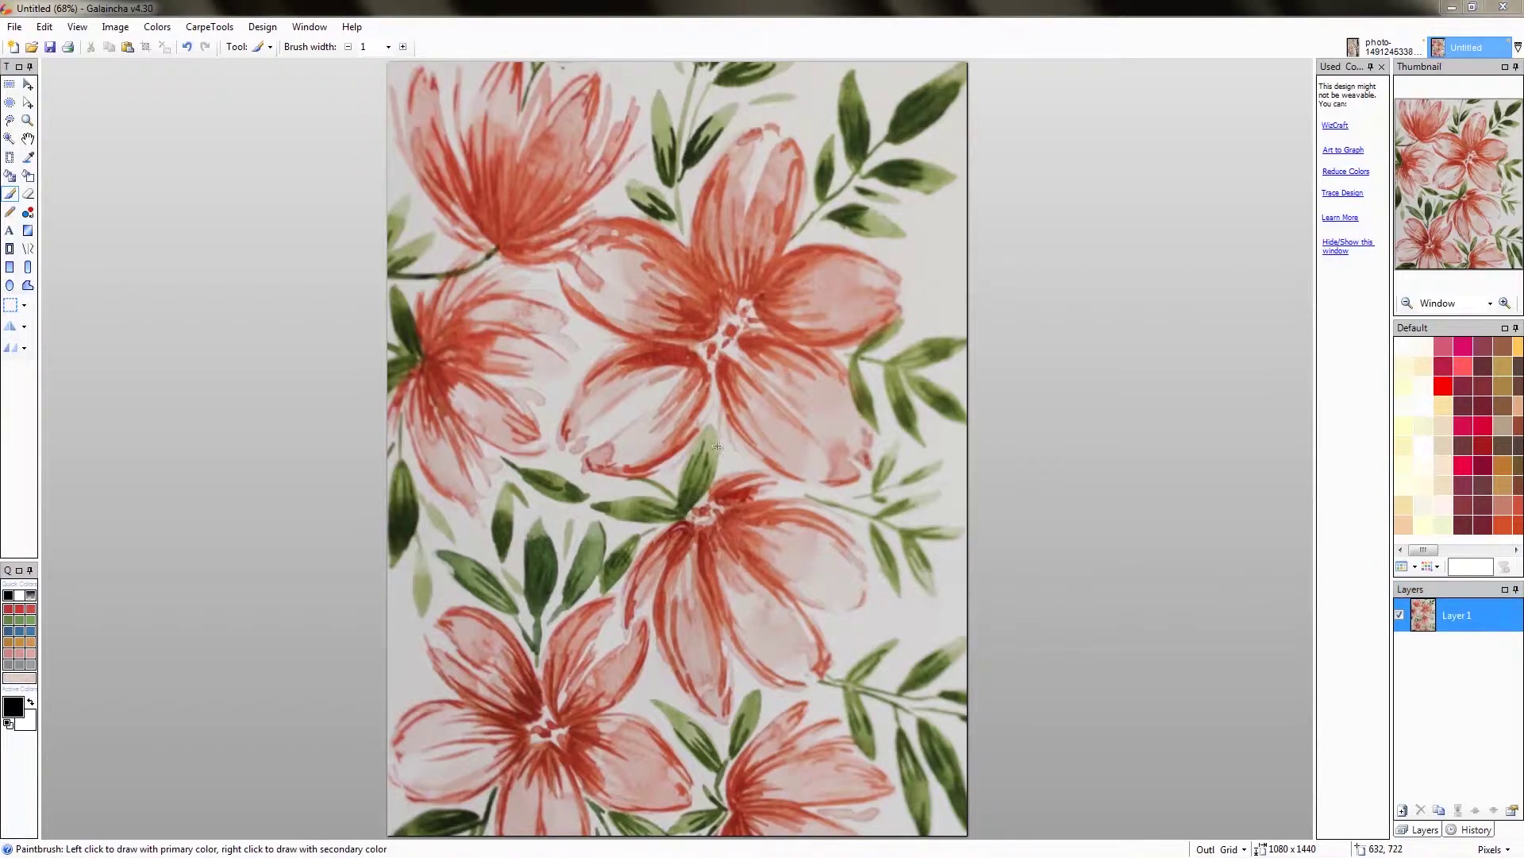
In Art to Graph, fit the view and auto-reduce the photo to 10 colours.
left_click(212, 27)
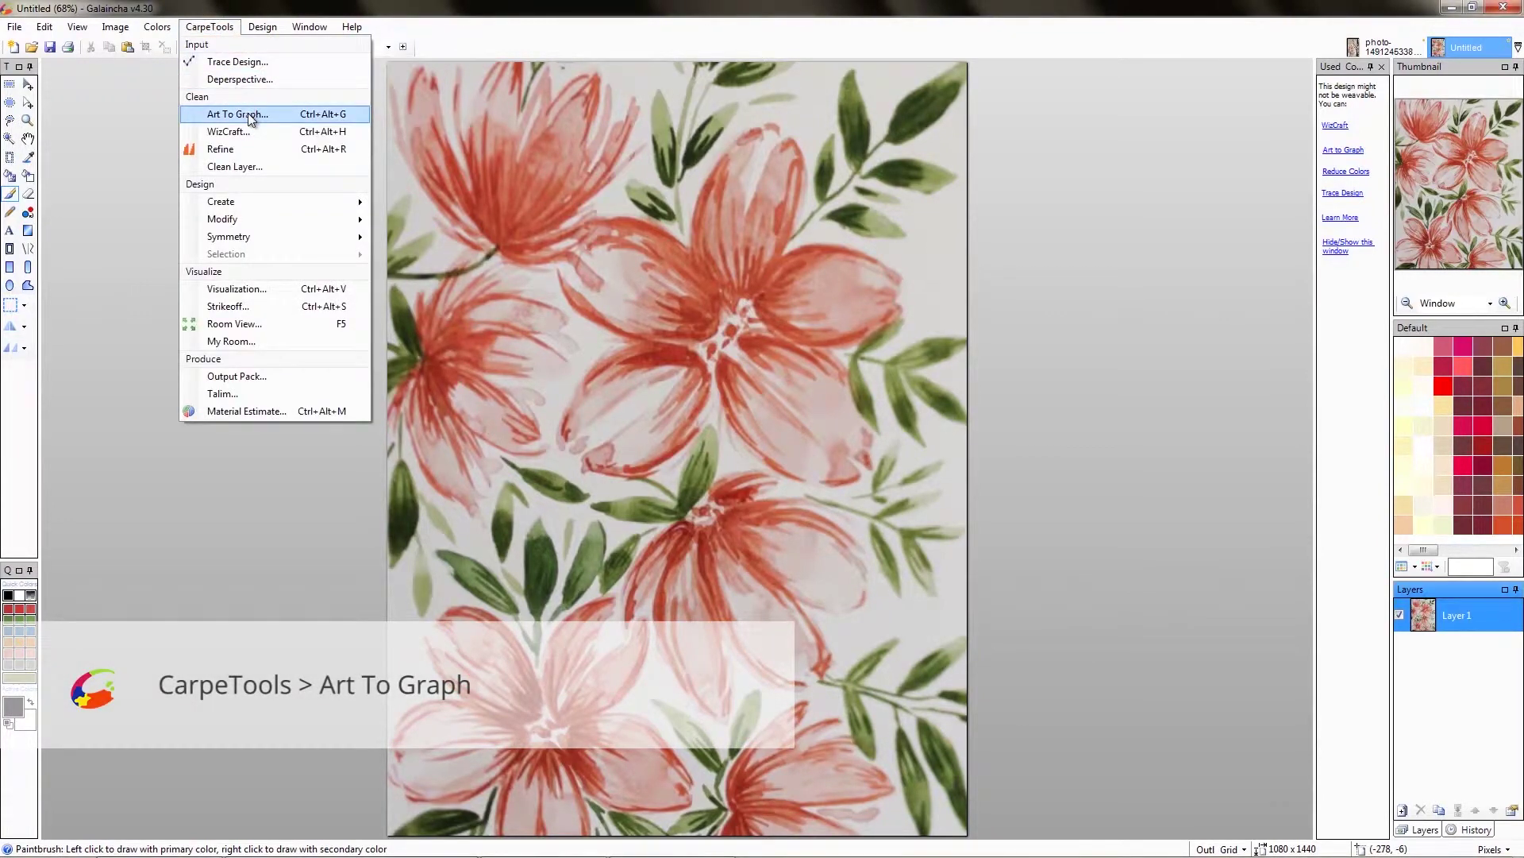
left_click(236, 114)
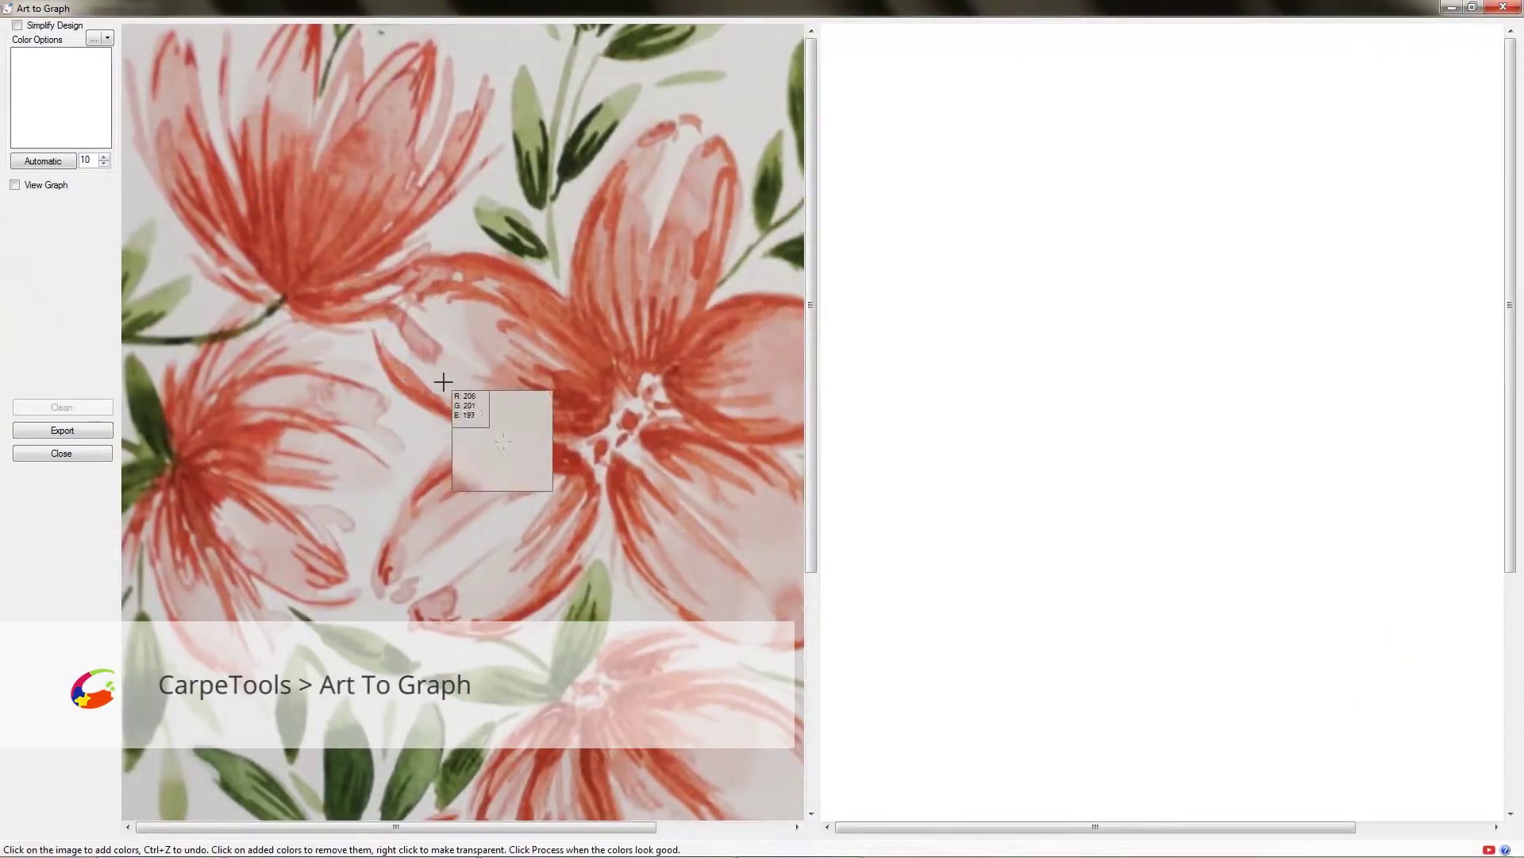
right_click(451, 384)
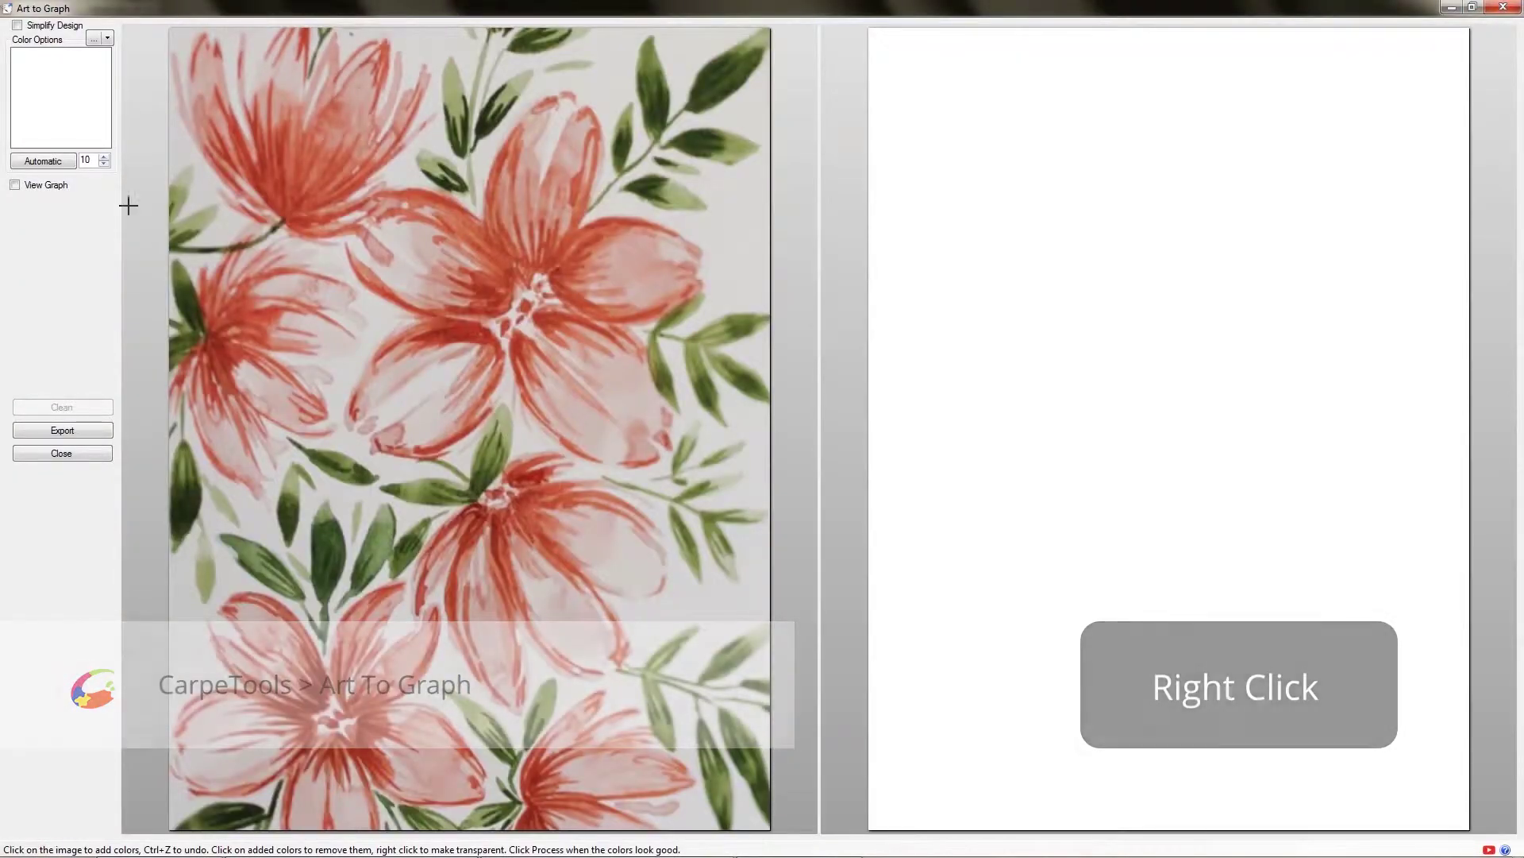
left_click(51, 165)
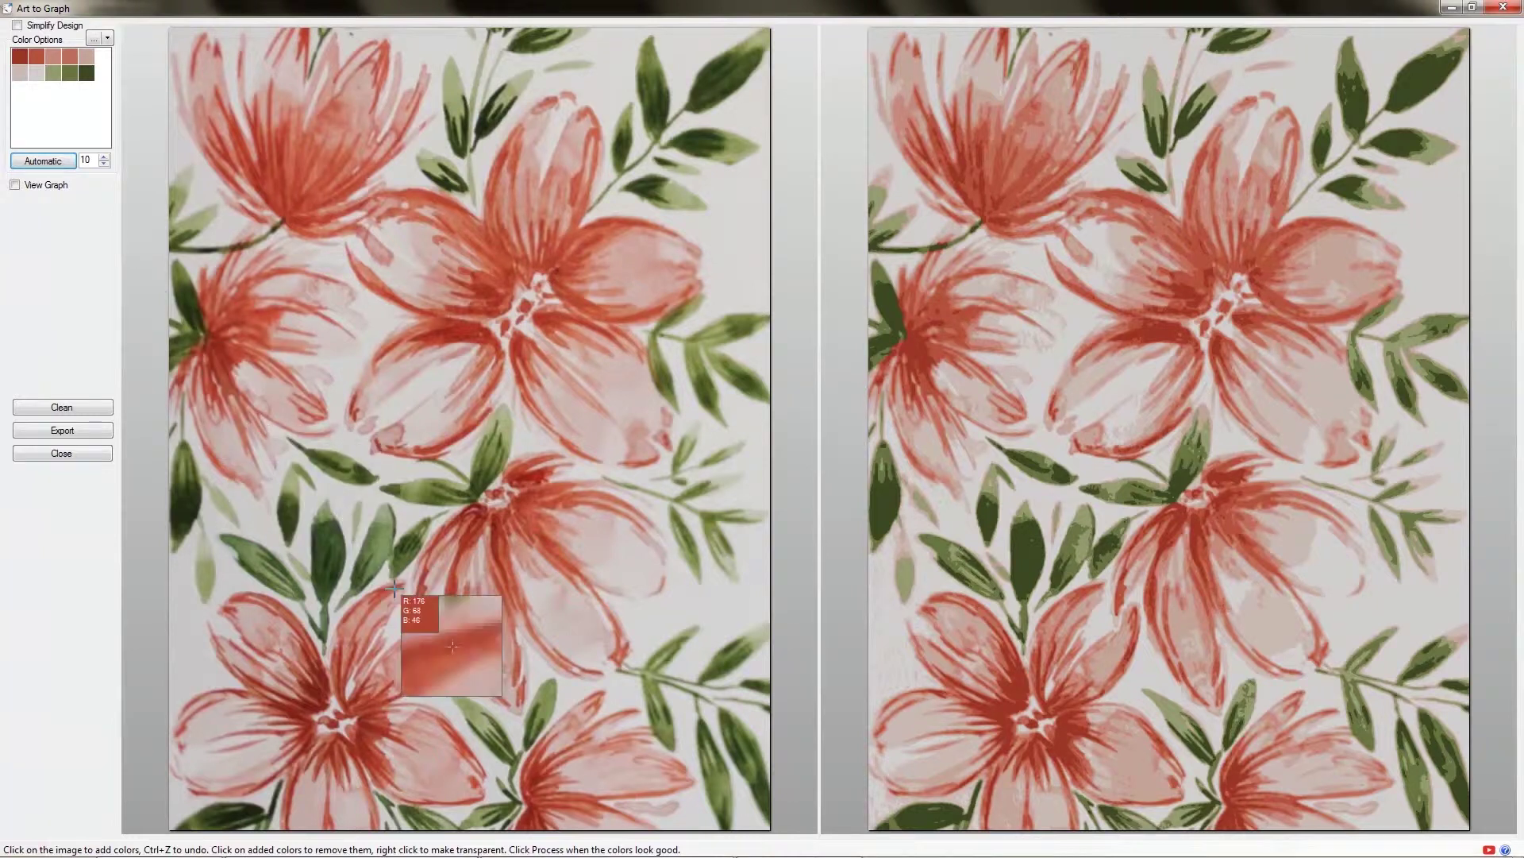
Add deep red, petal, pale green and dark green swatches, then close Art to Graph.
left_click(313, 689)
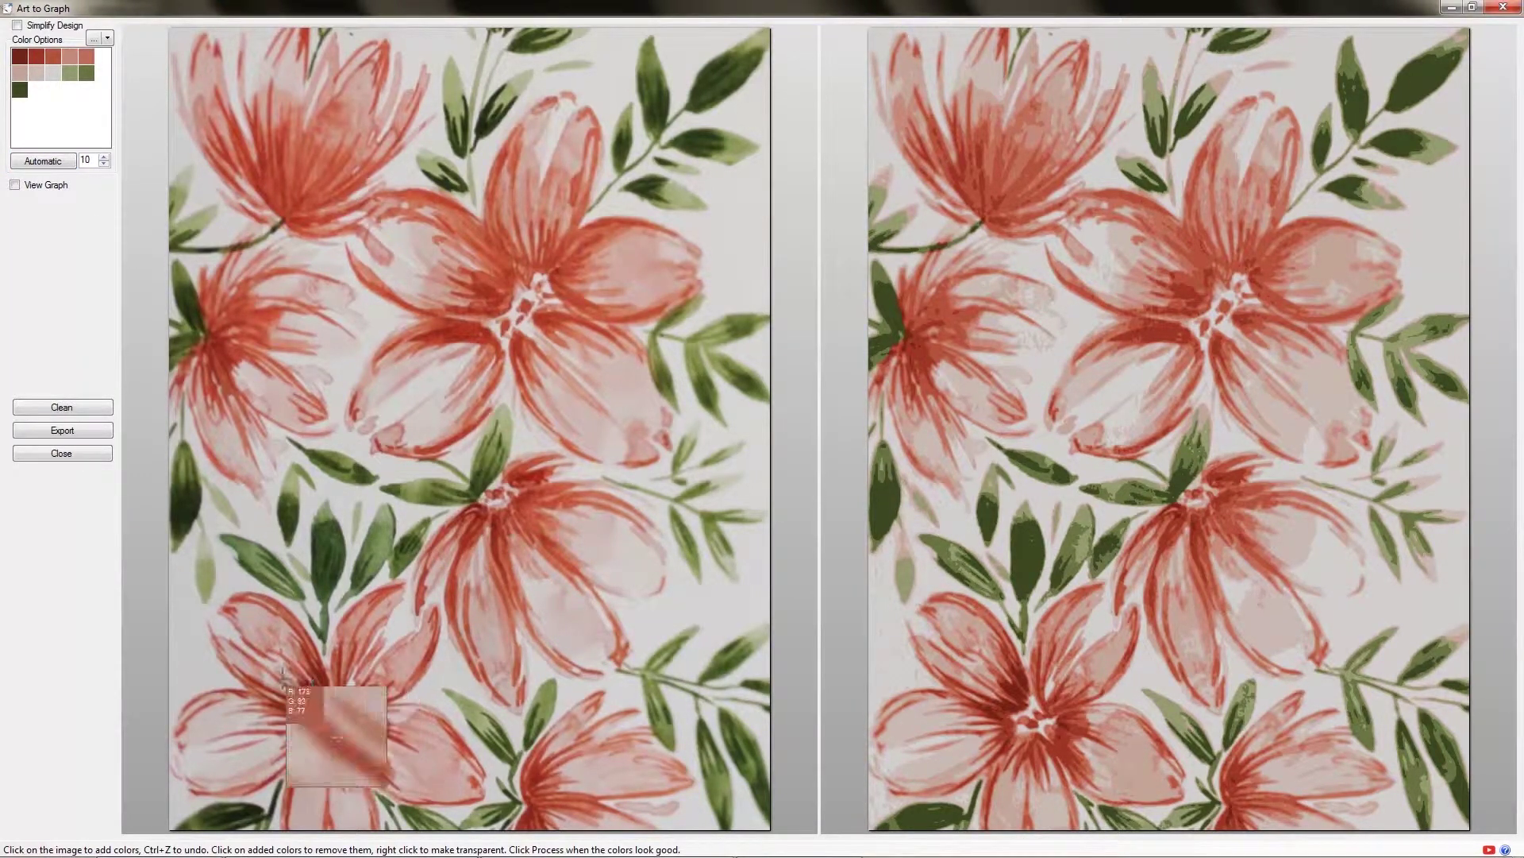
left_click(190, 657)
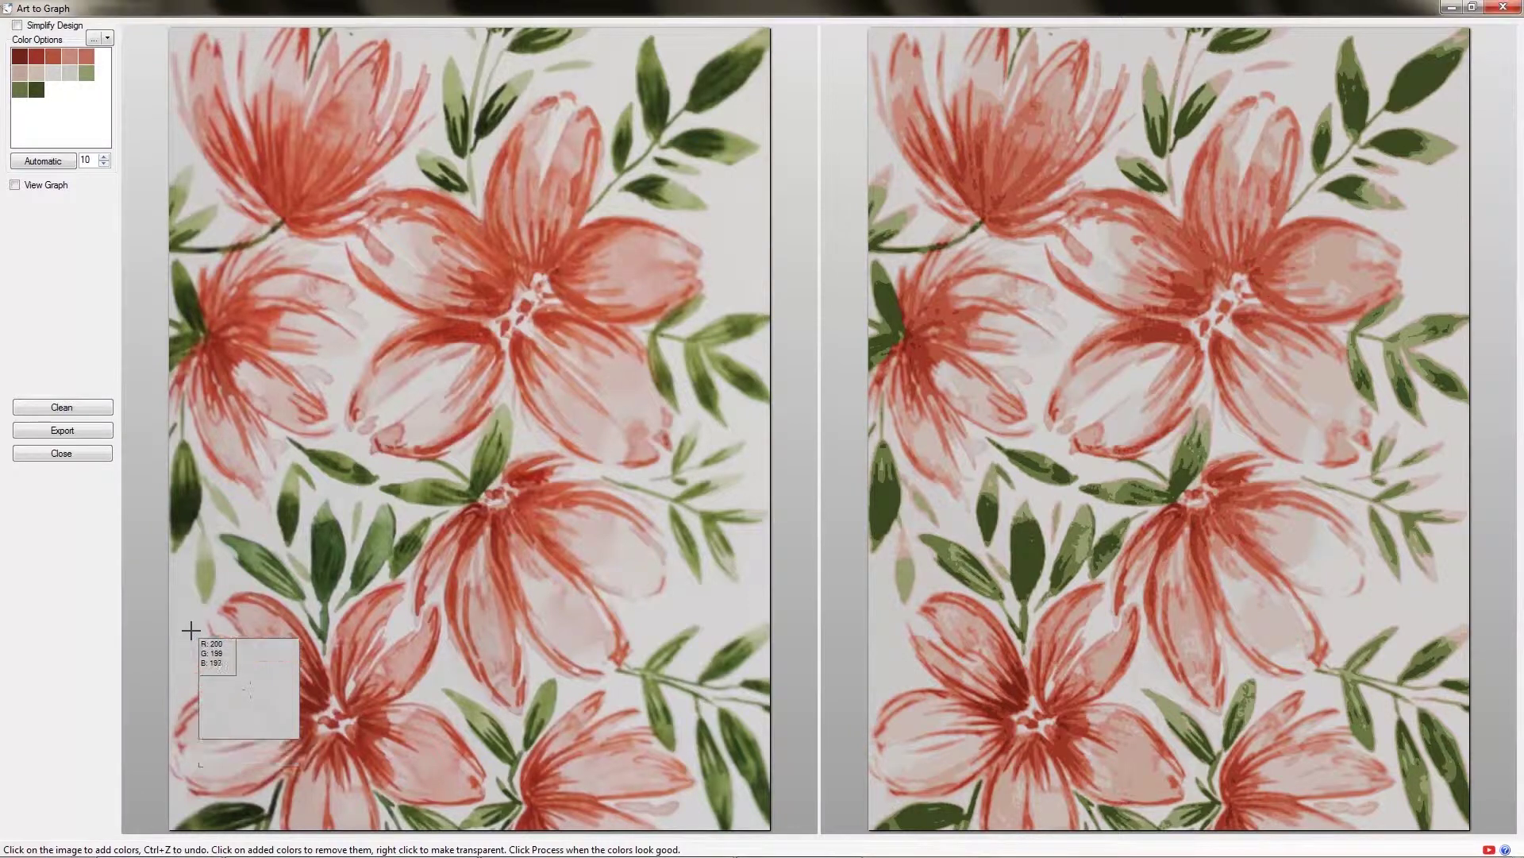
left_click(205, 550)
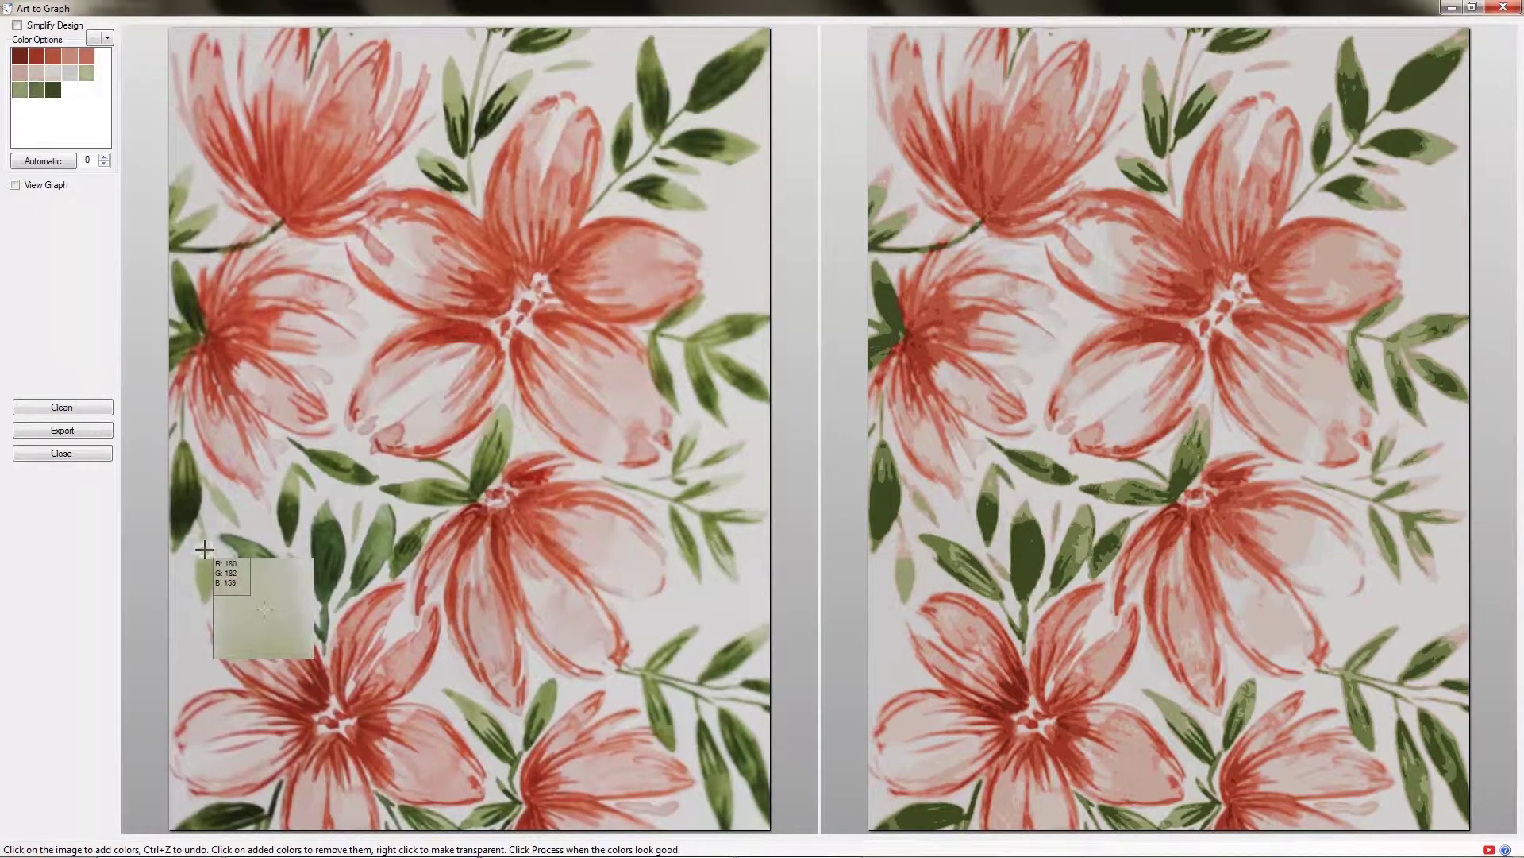
left_click(333, 578)
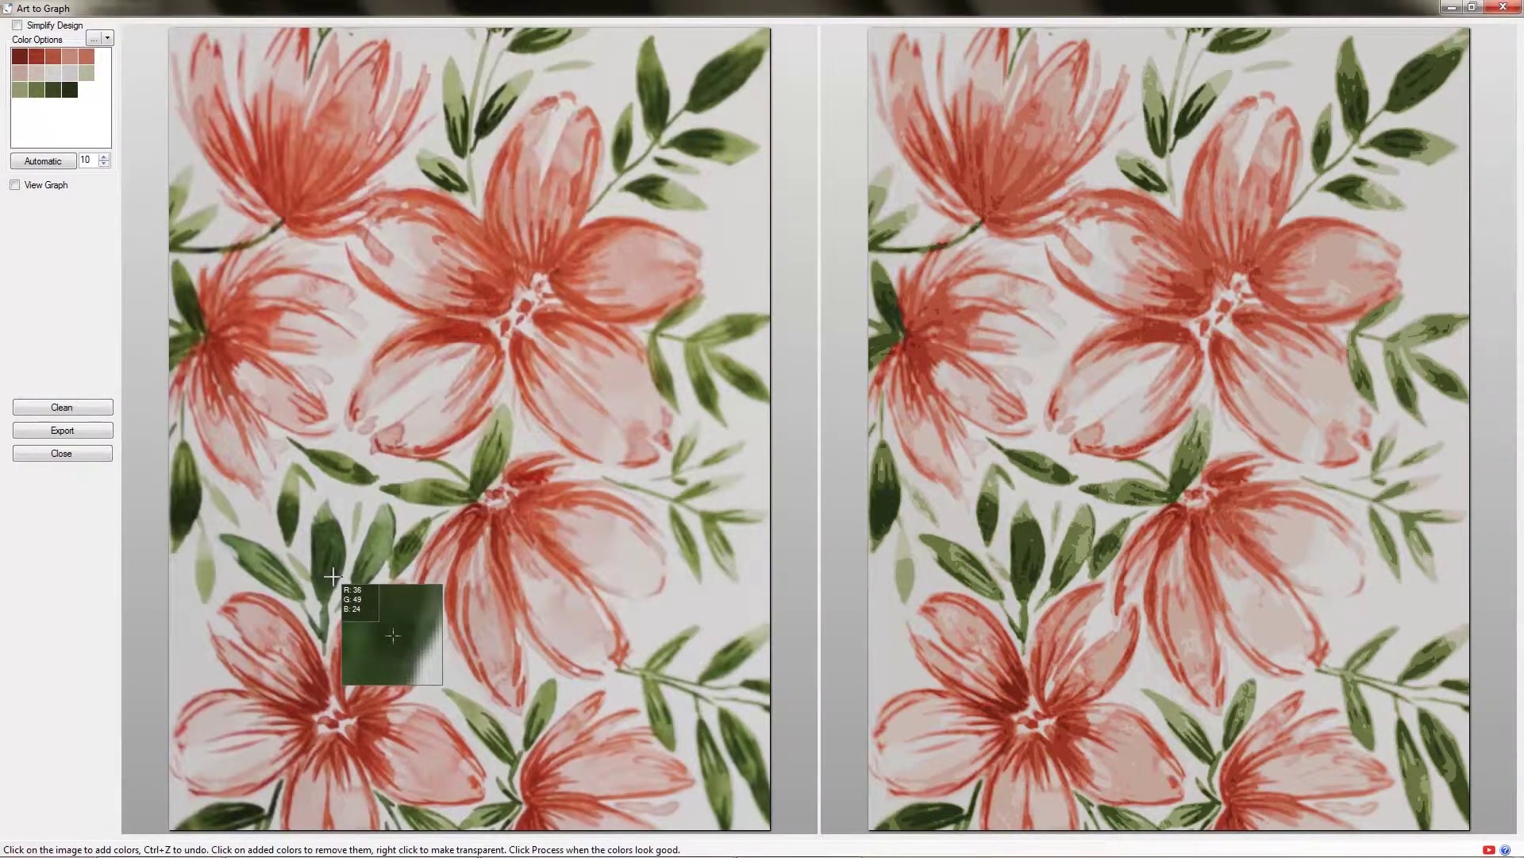
left_click(84, 454)
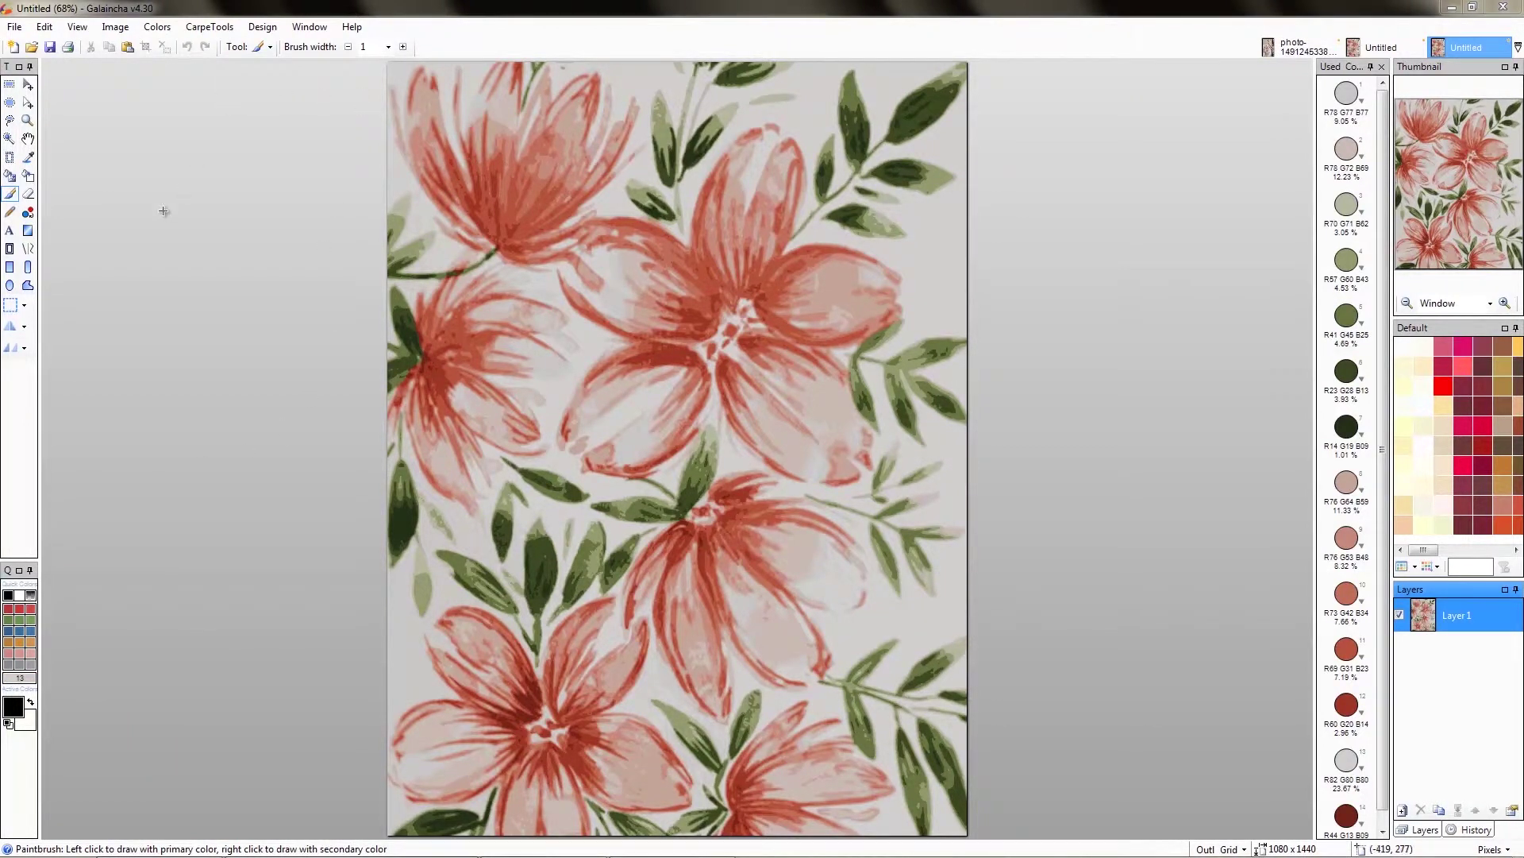
Open the Clean Layer tool on the 14-colour flower design.
left_click(208, 27)
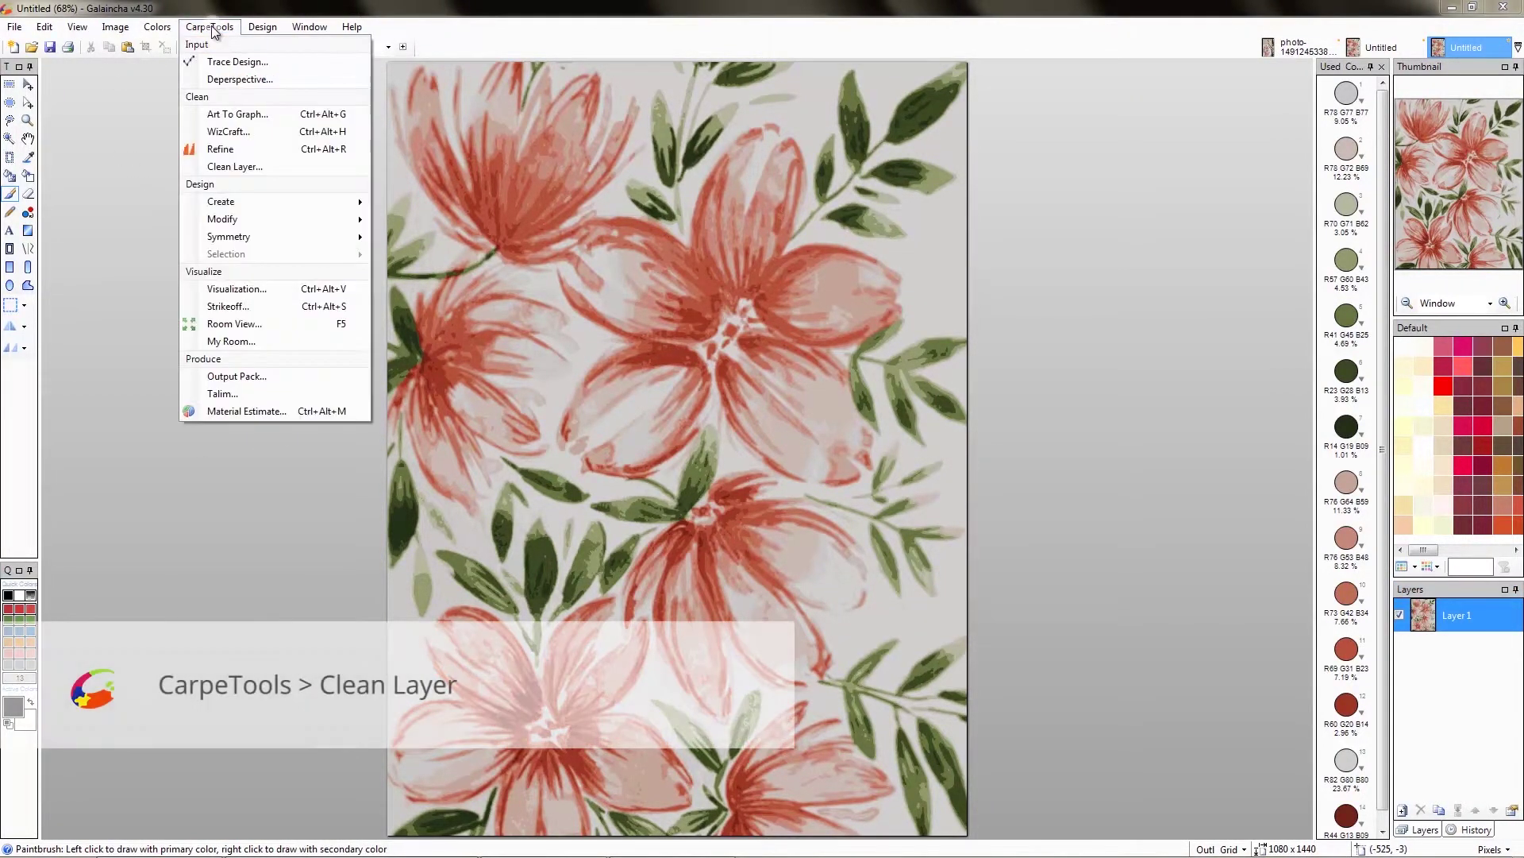
left_click(221, 169)
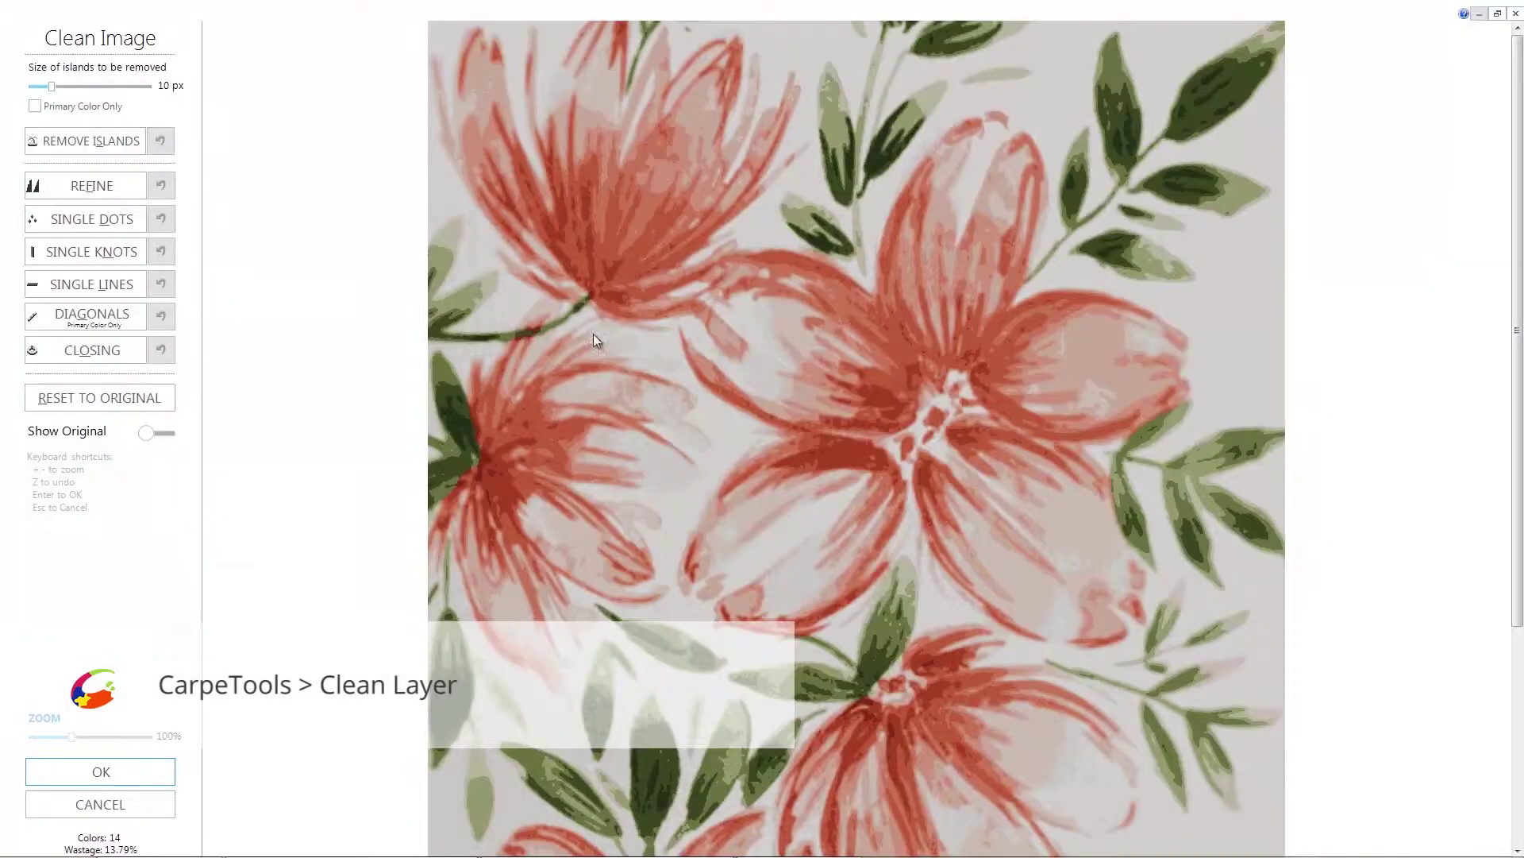
scroll(709, 374, "up", 1)
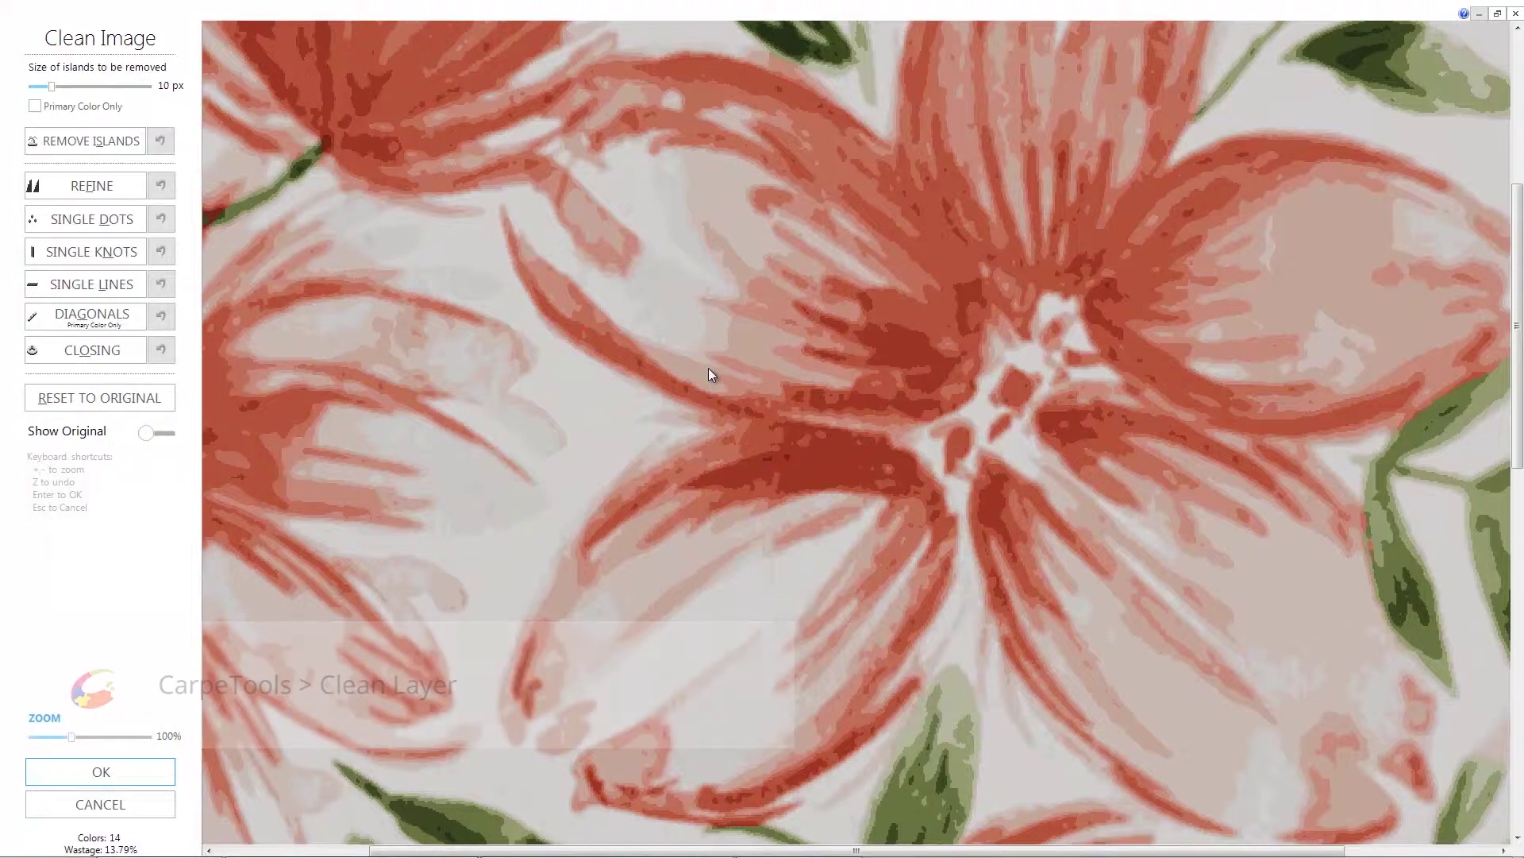
scroll(709, 373, "up", 1)
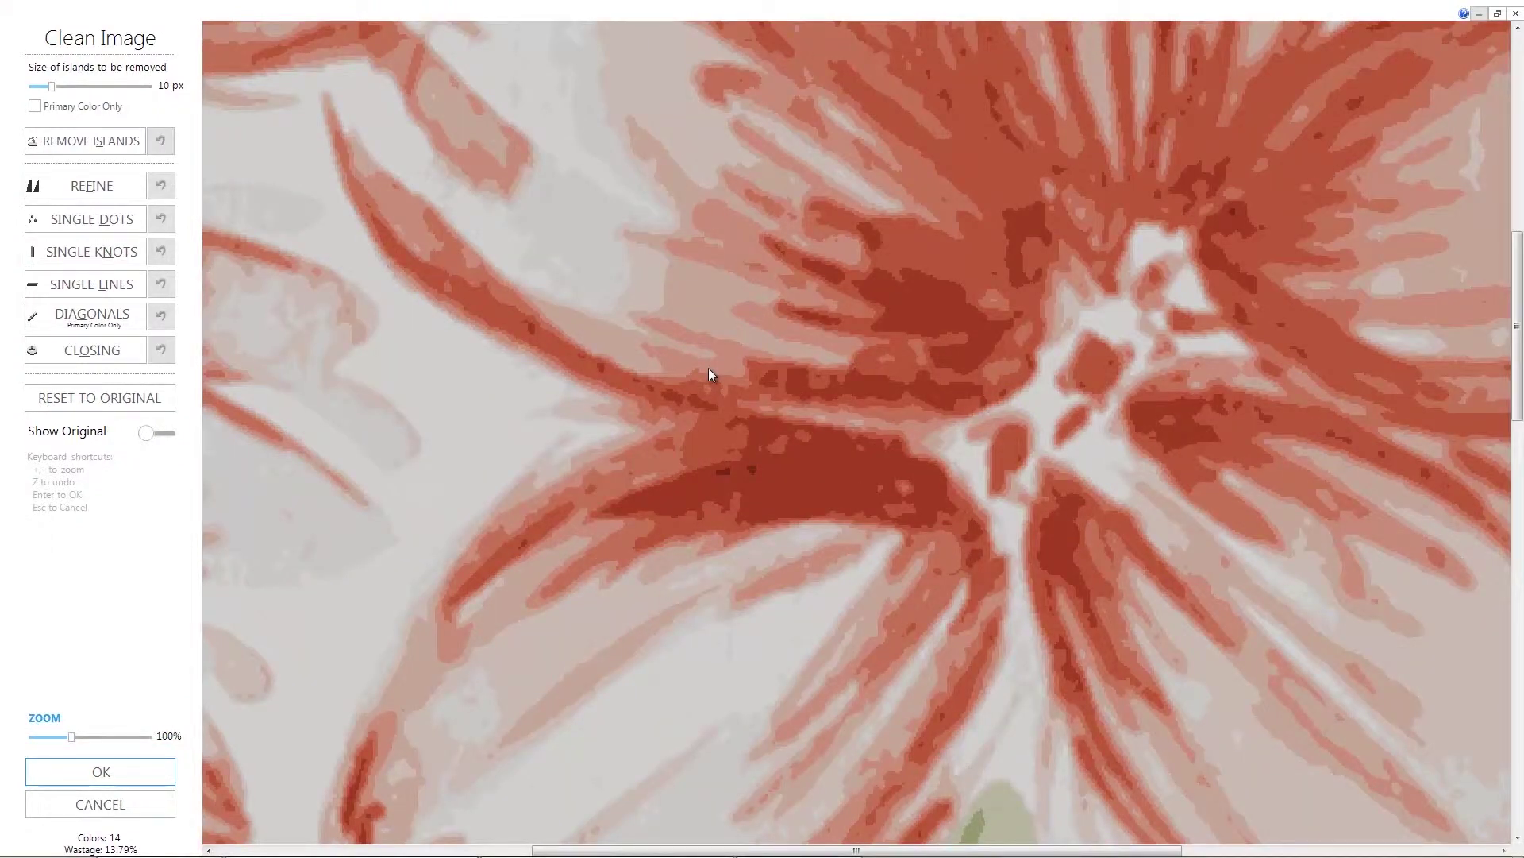
scroll(709, 374, "up", 1)
scroll(711, 374, "up", 1)
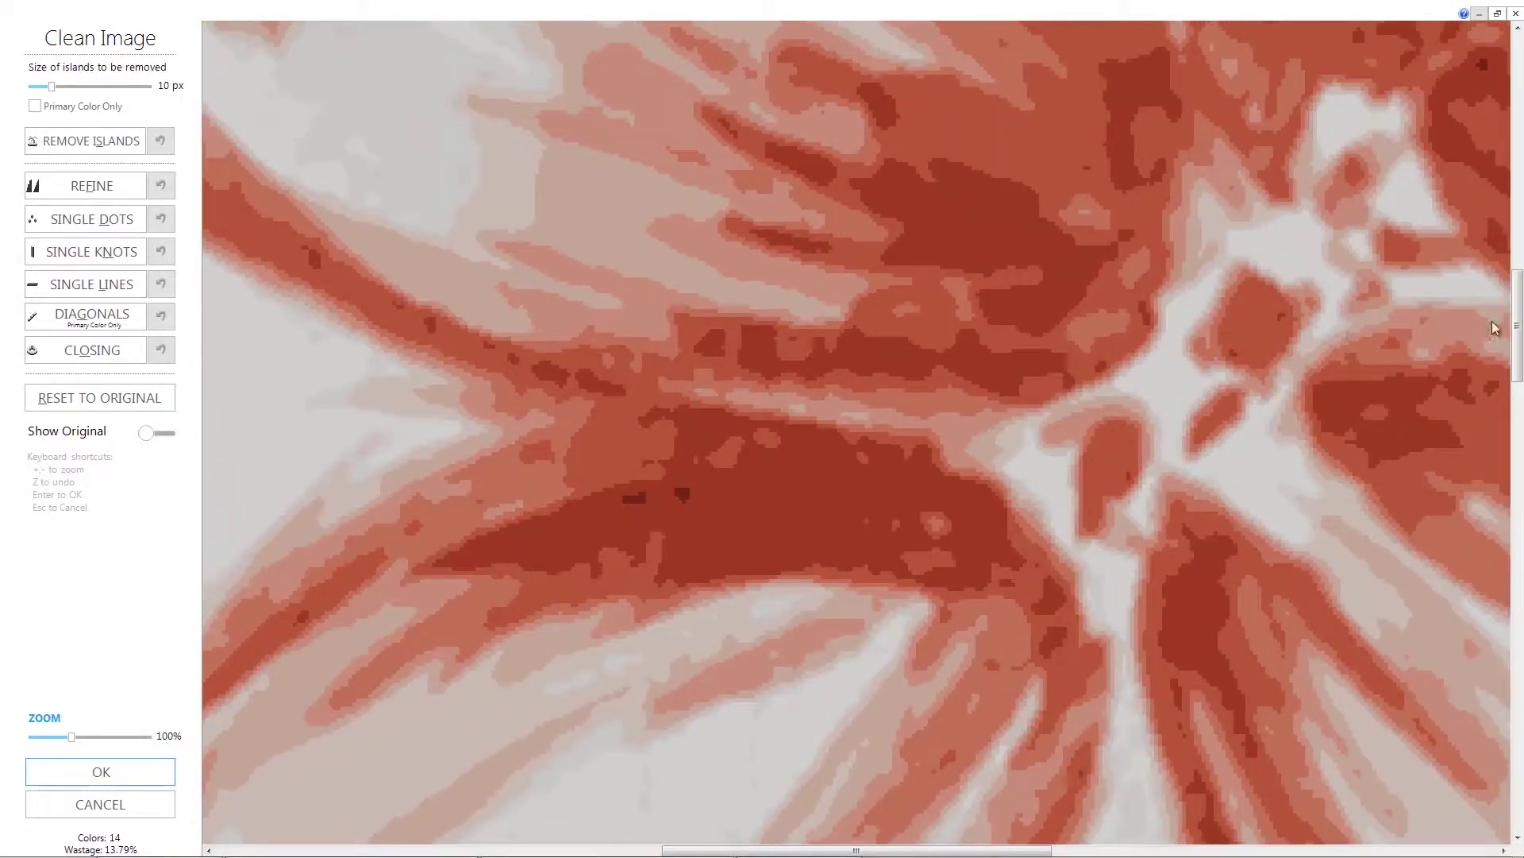
left_click_drag(1516, 328, 1512, 265)
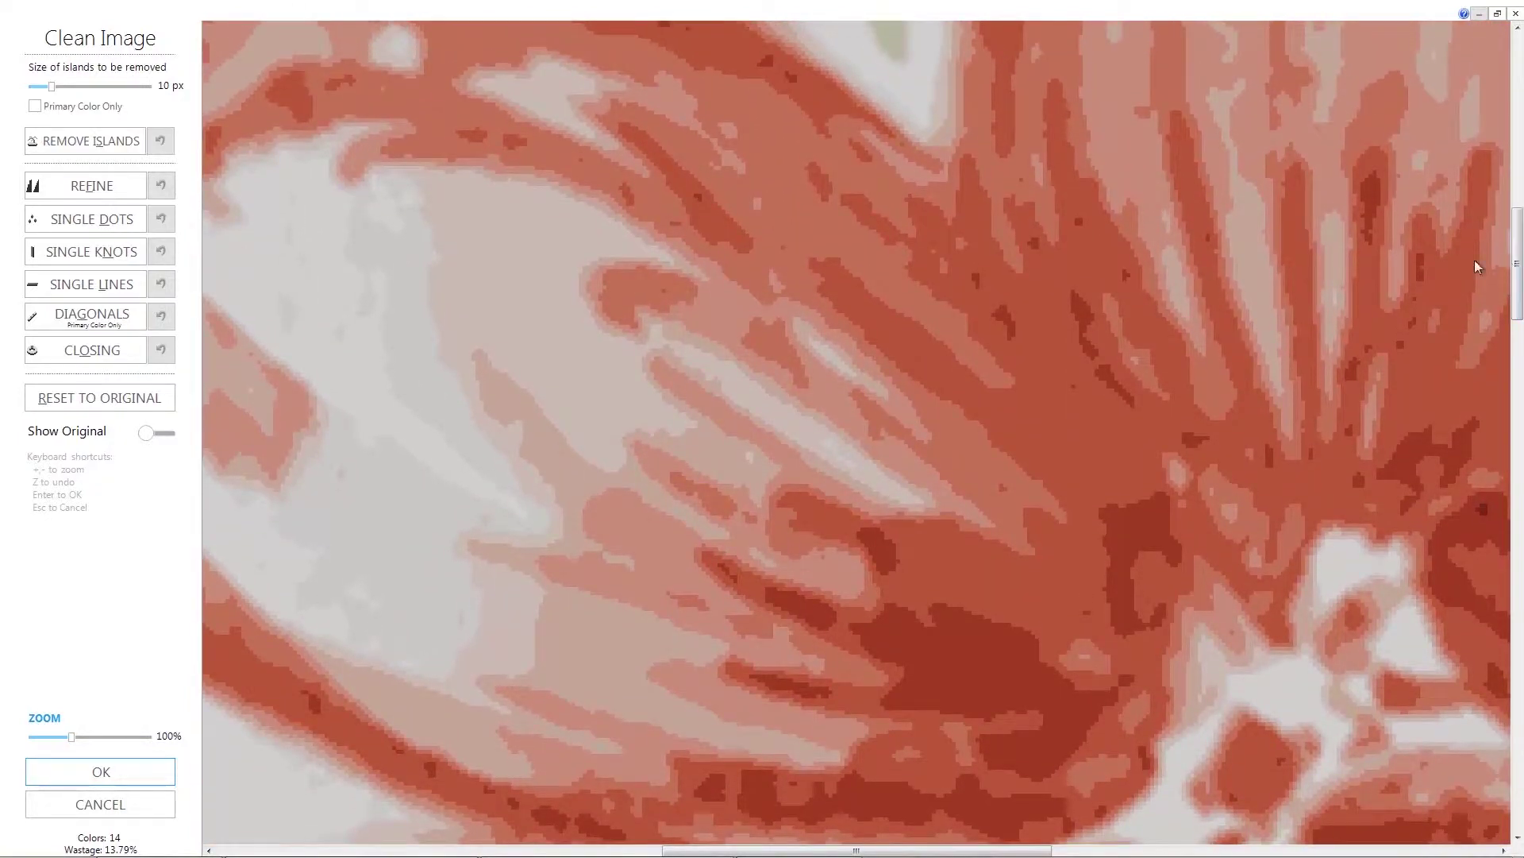
Remove single dots, single knots and 8 px islands, then refine the regions.
left_click(85, 224)
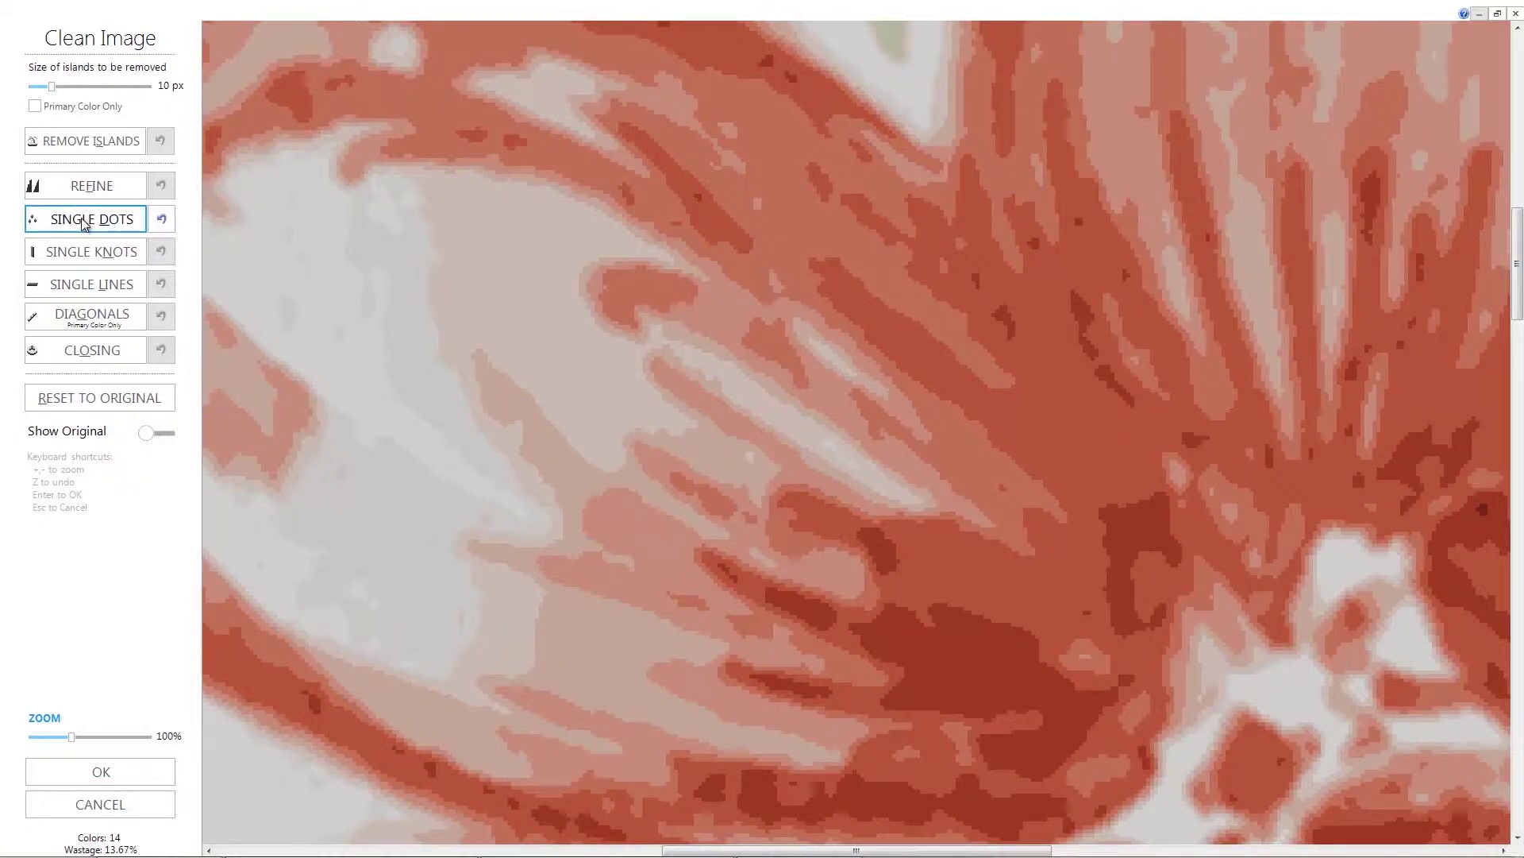
left_click(84, 256)
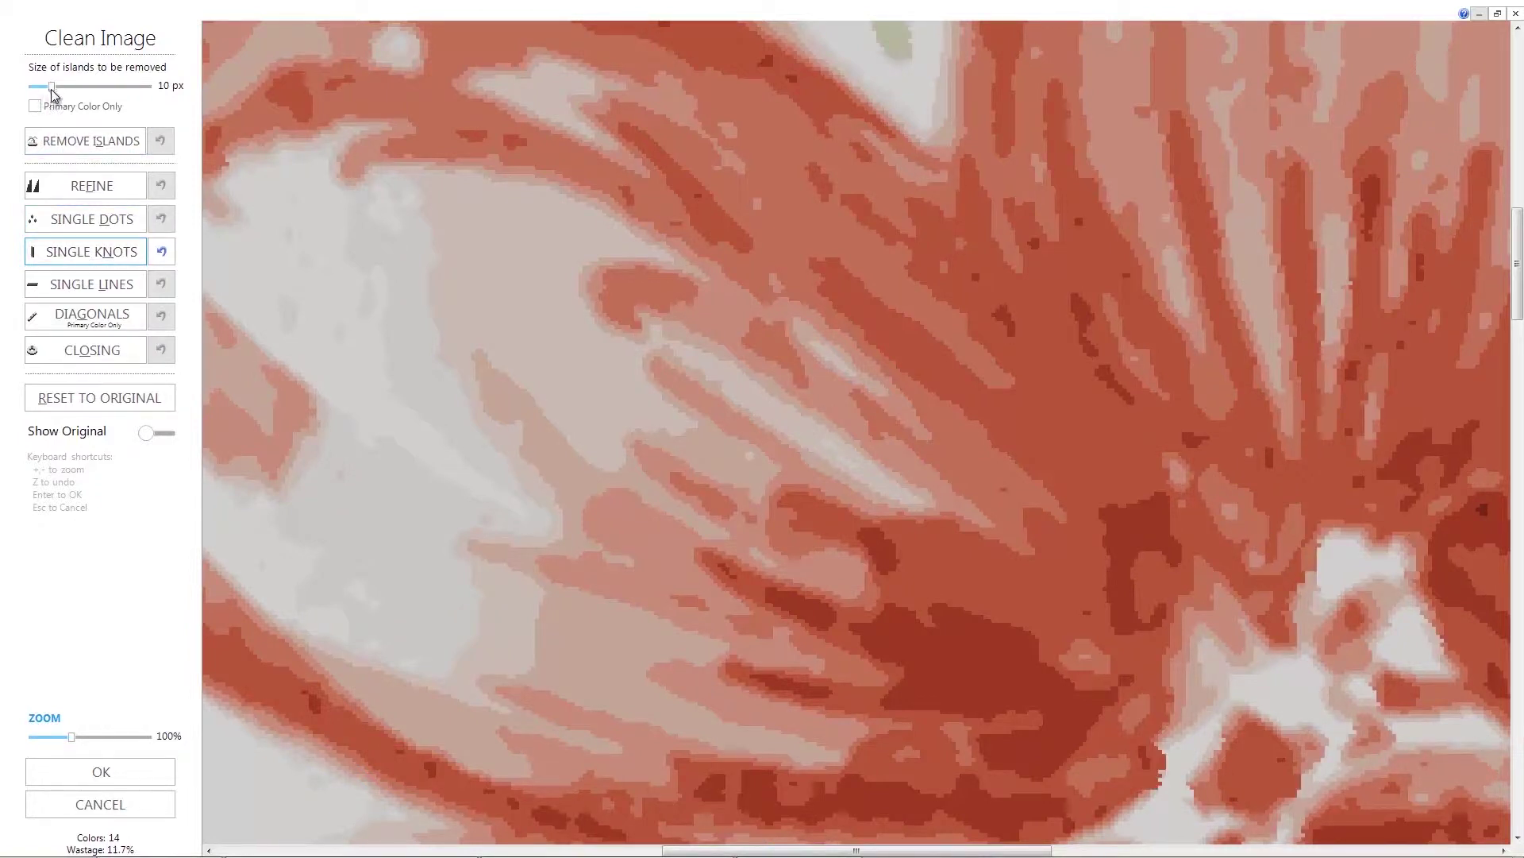
left_click_drag(52, 89, 46, 92)
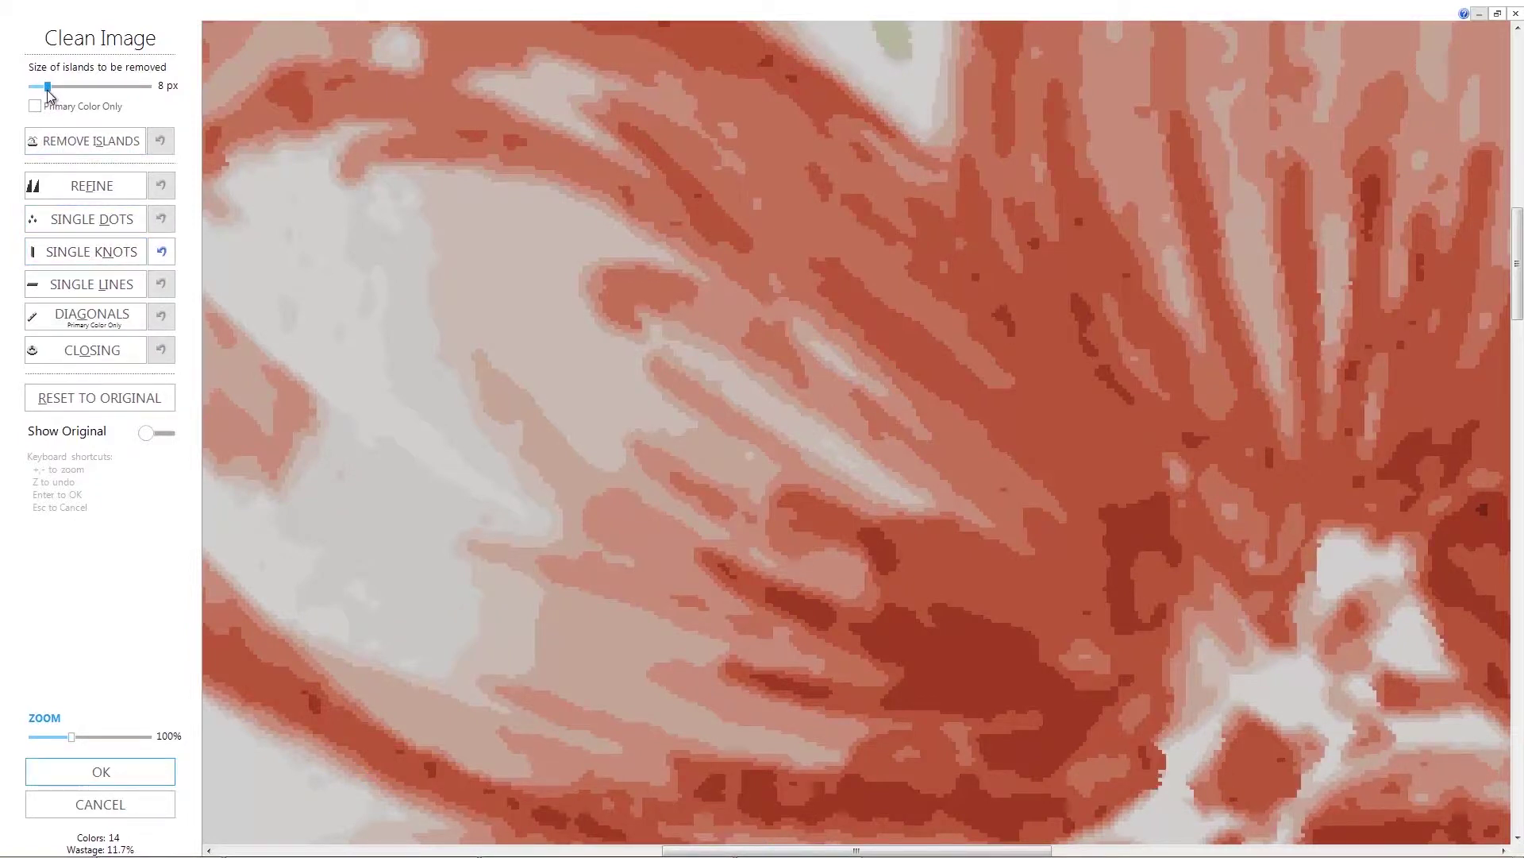
left_click(65, 143)
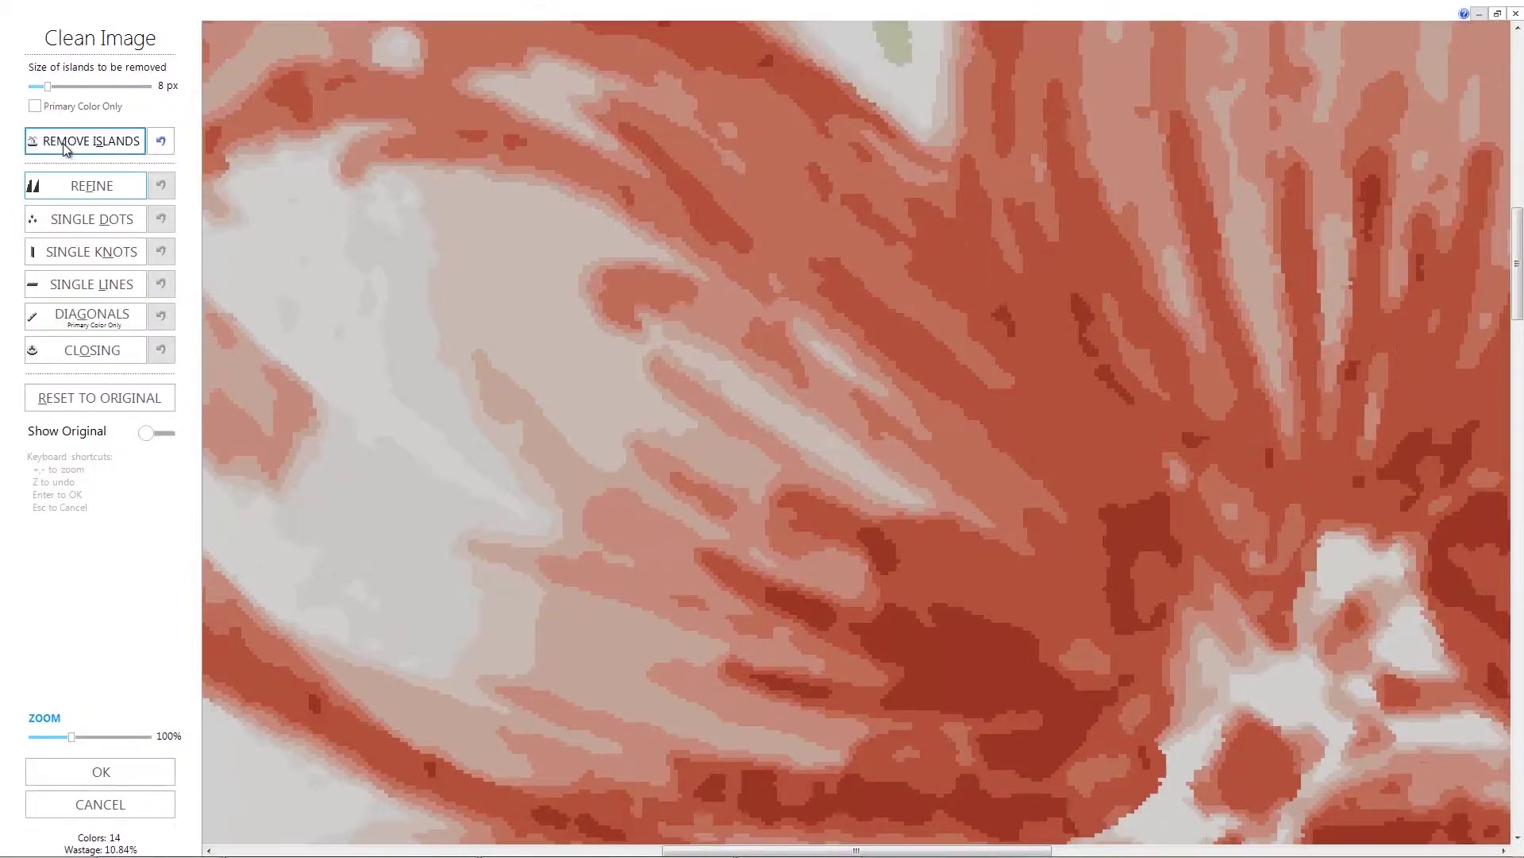
left_click(85, 189)
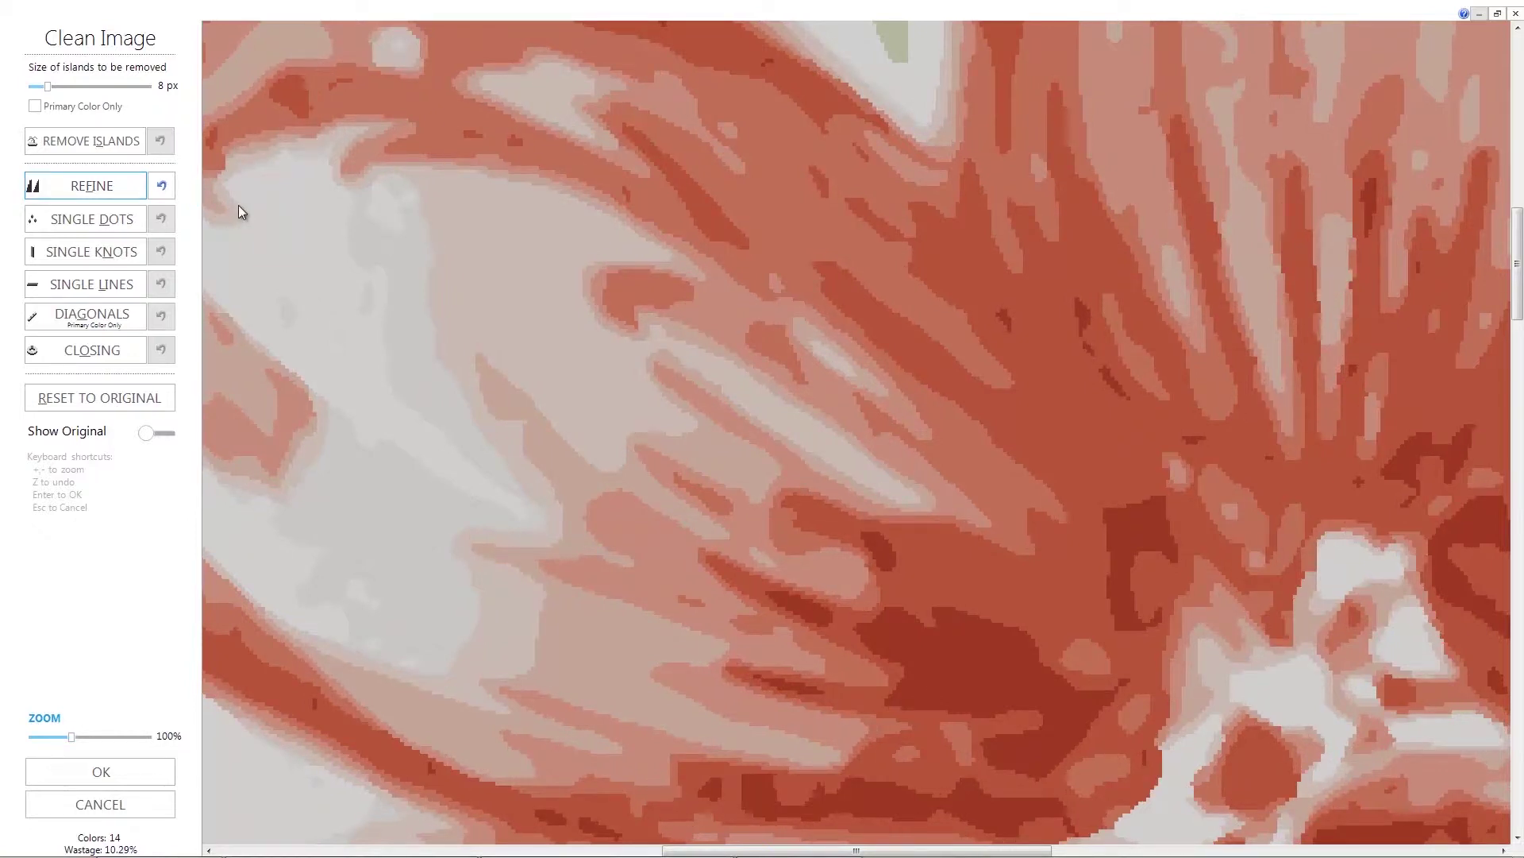
Fit the design in view and compare the original against the cleaned result.
key("ctrl+0")
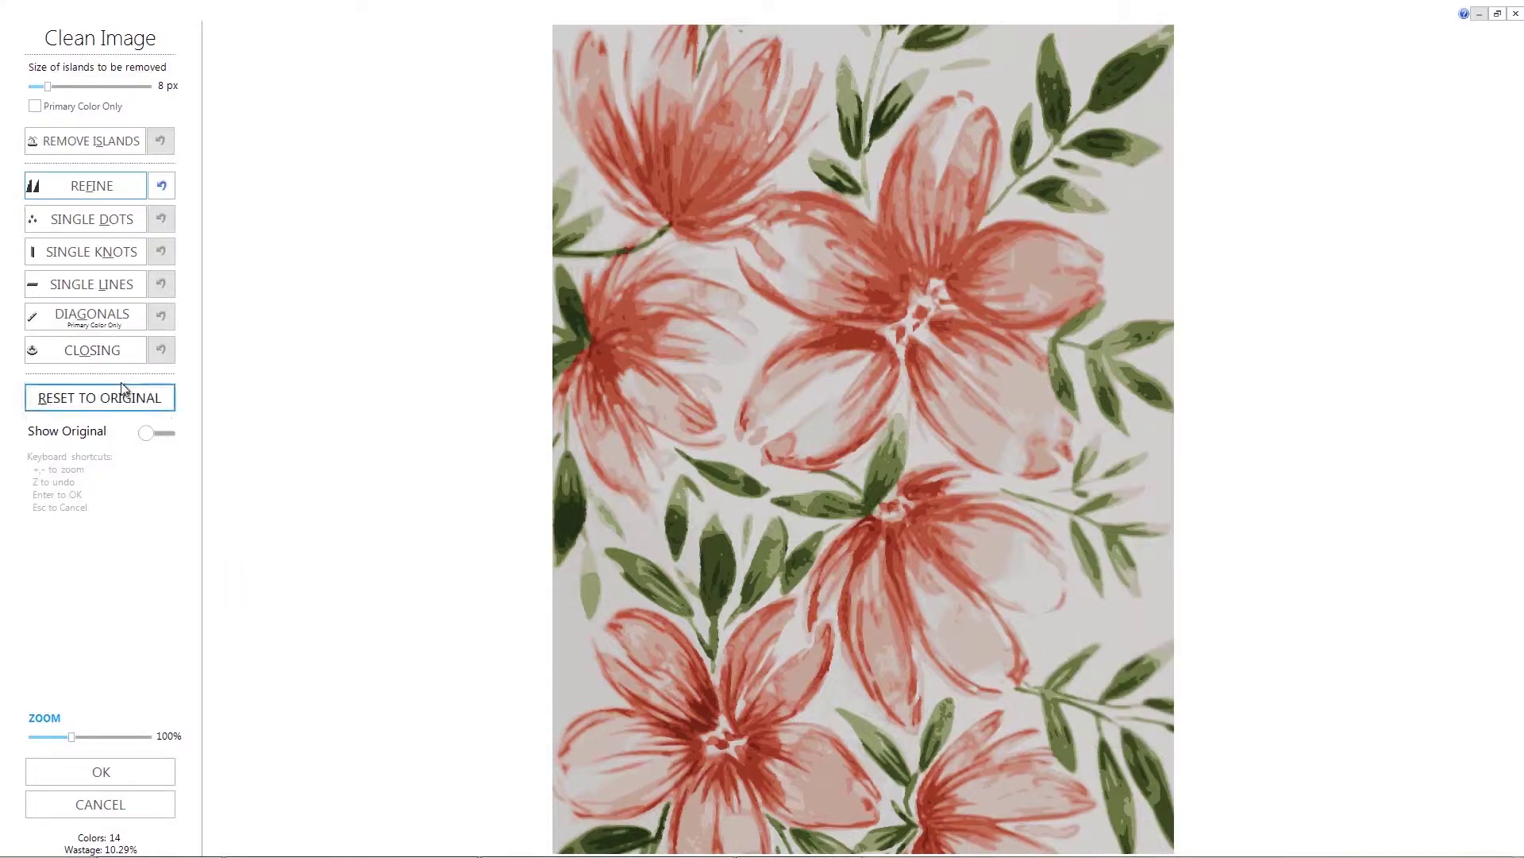
left_click(147, 435)
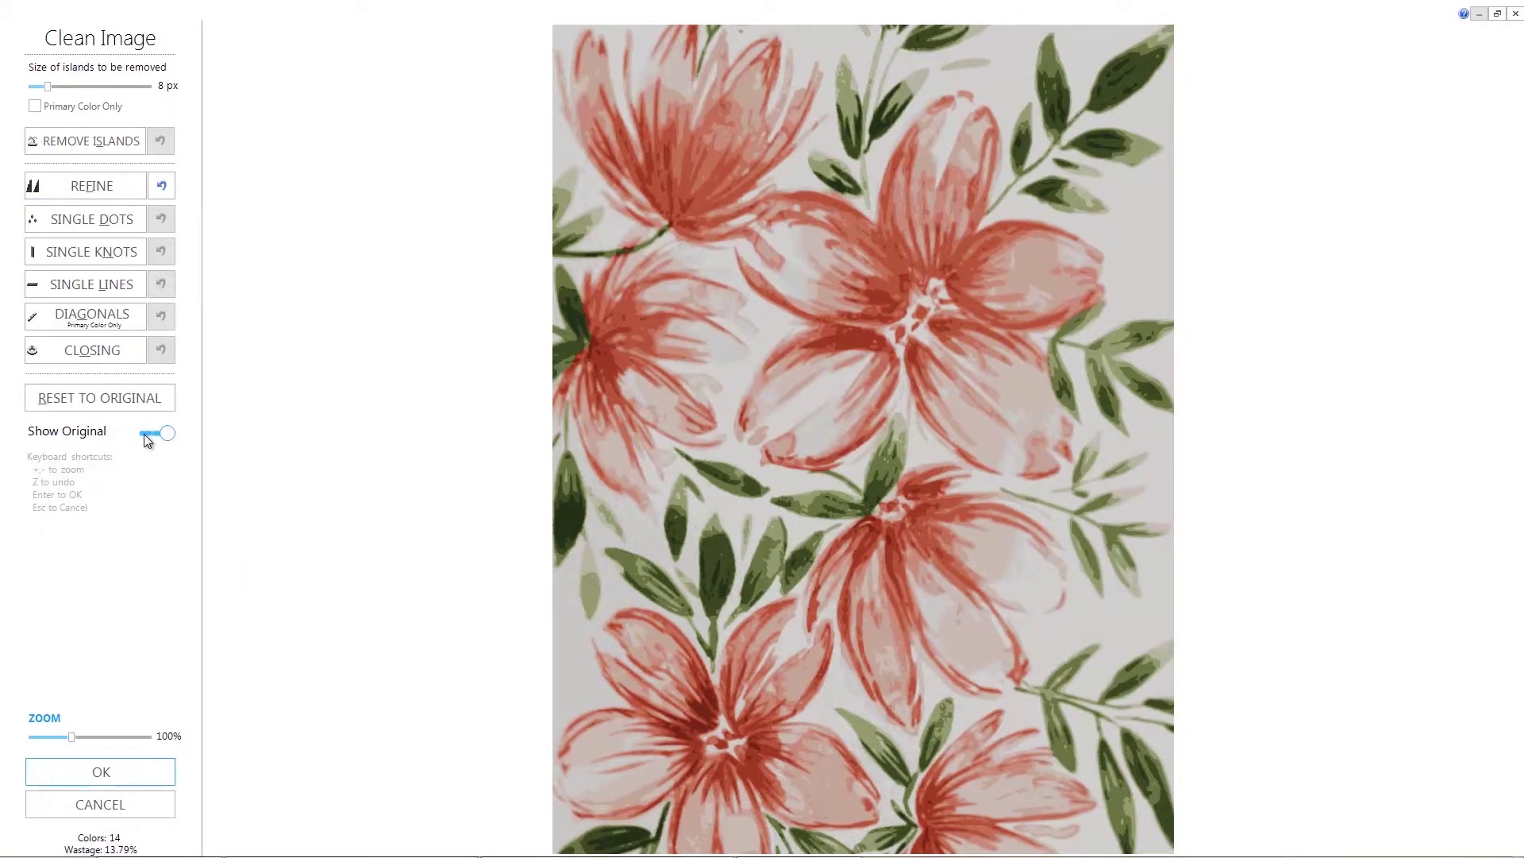
left_click(165, 434)
Apply the cleanup, load ARS 1200, and map the 14 colours to it by colour.
left_click(100, 773)
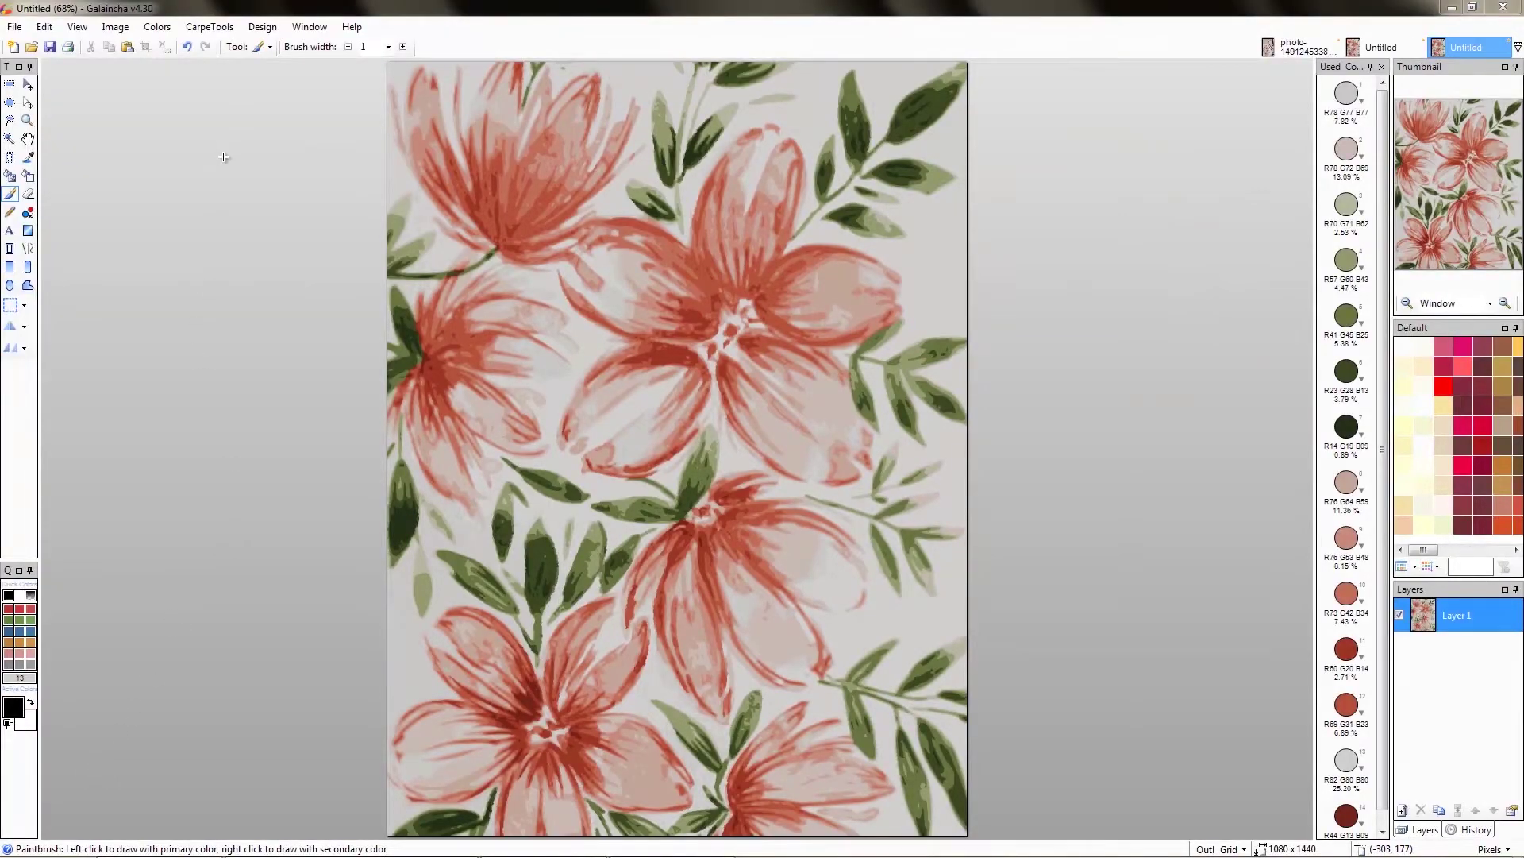
left_click(157, 27)
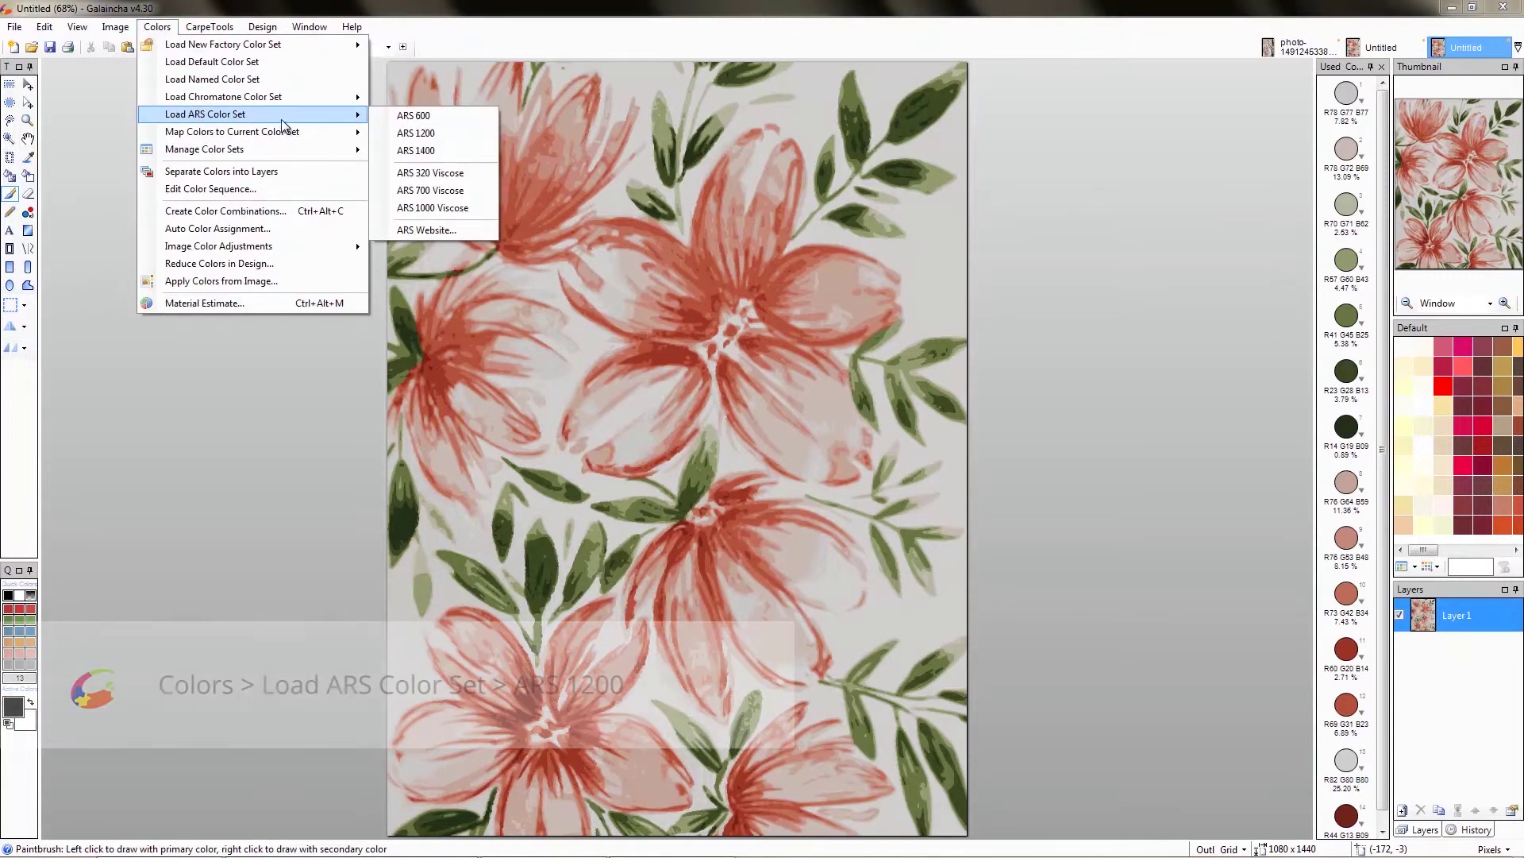
mouse_move(204, 115)
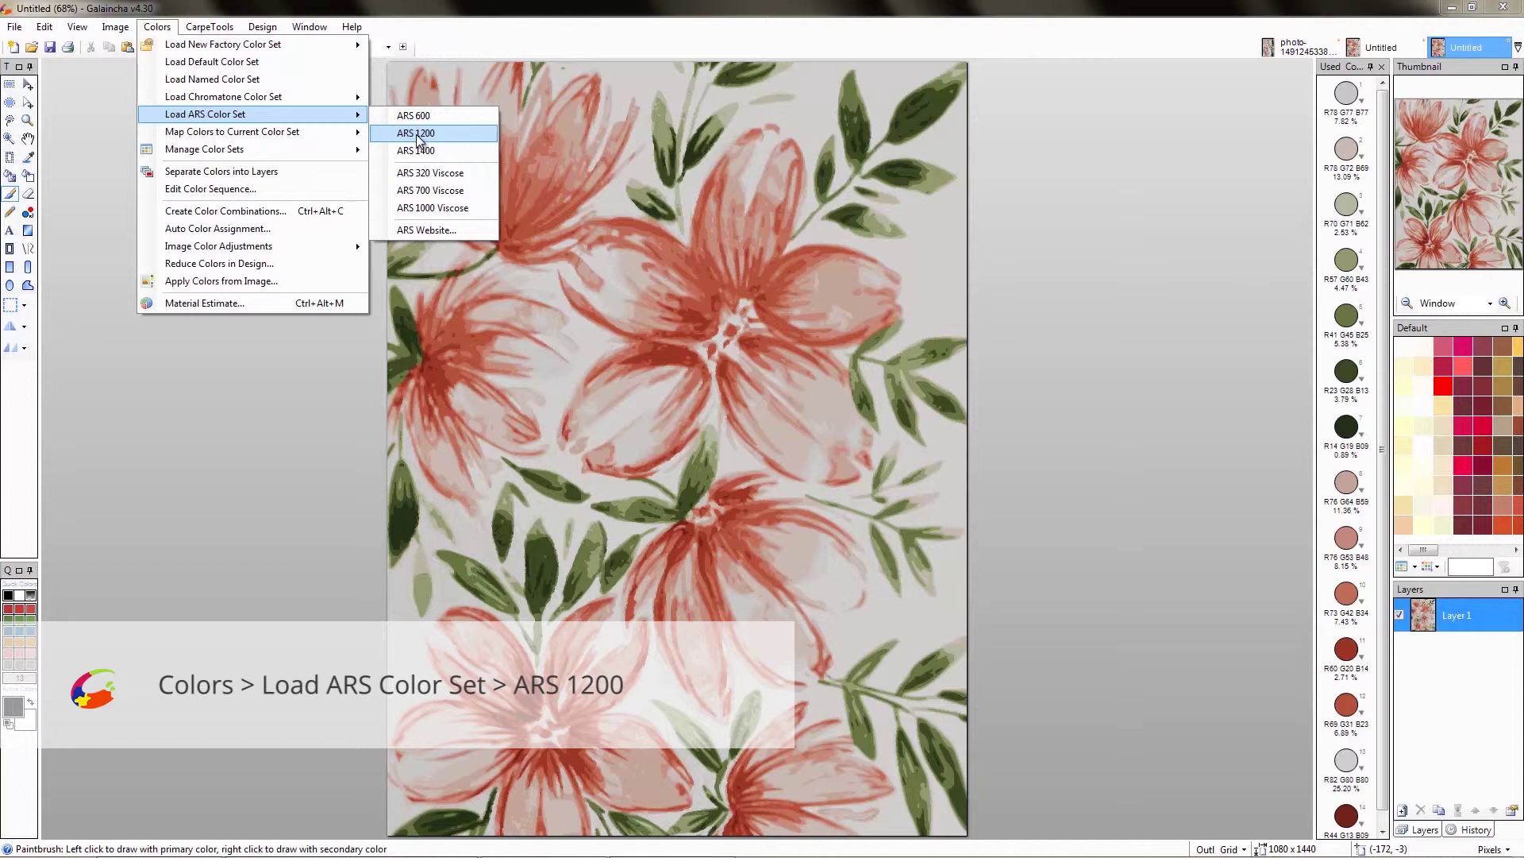
left_click(420, 135)
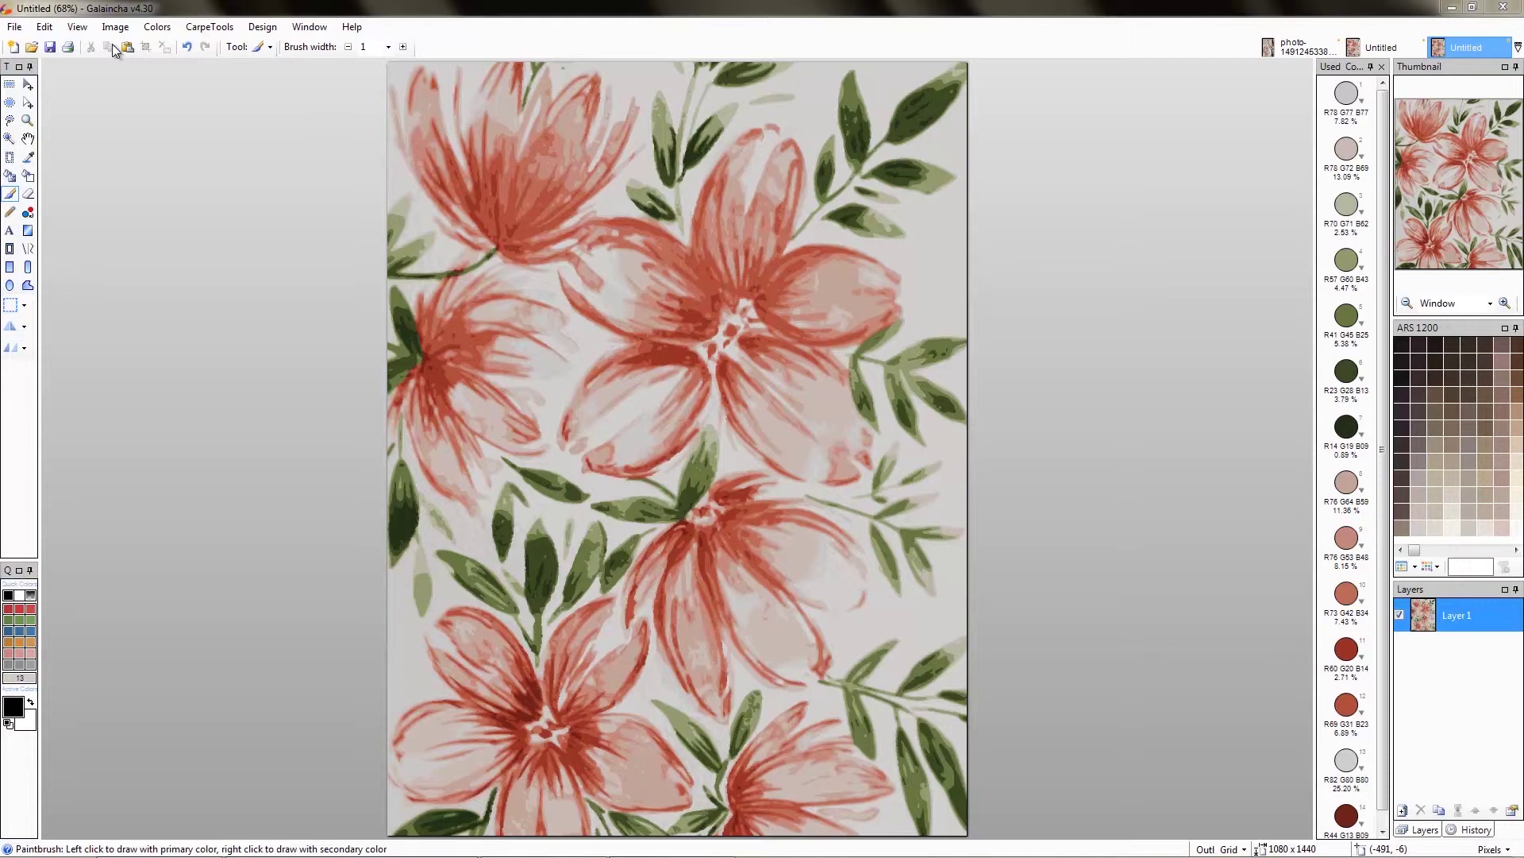
left_click(159, 29)
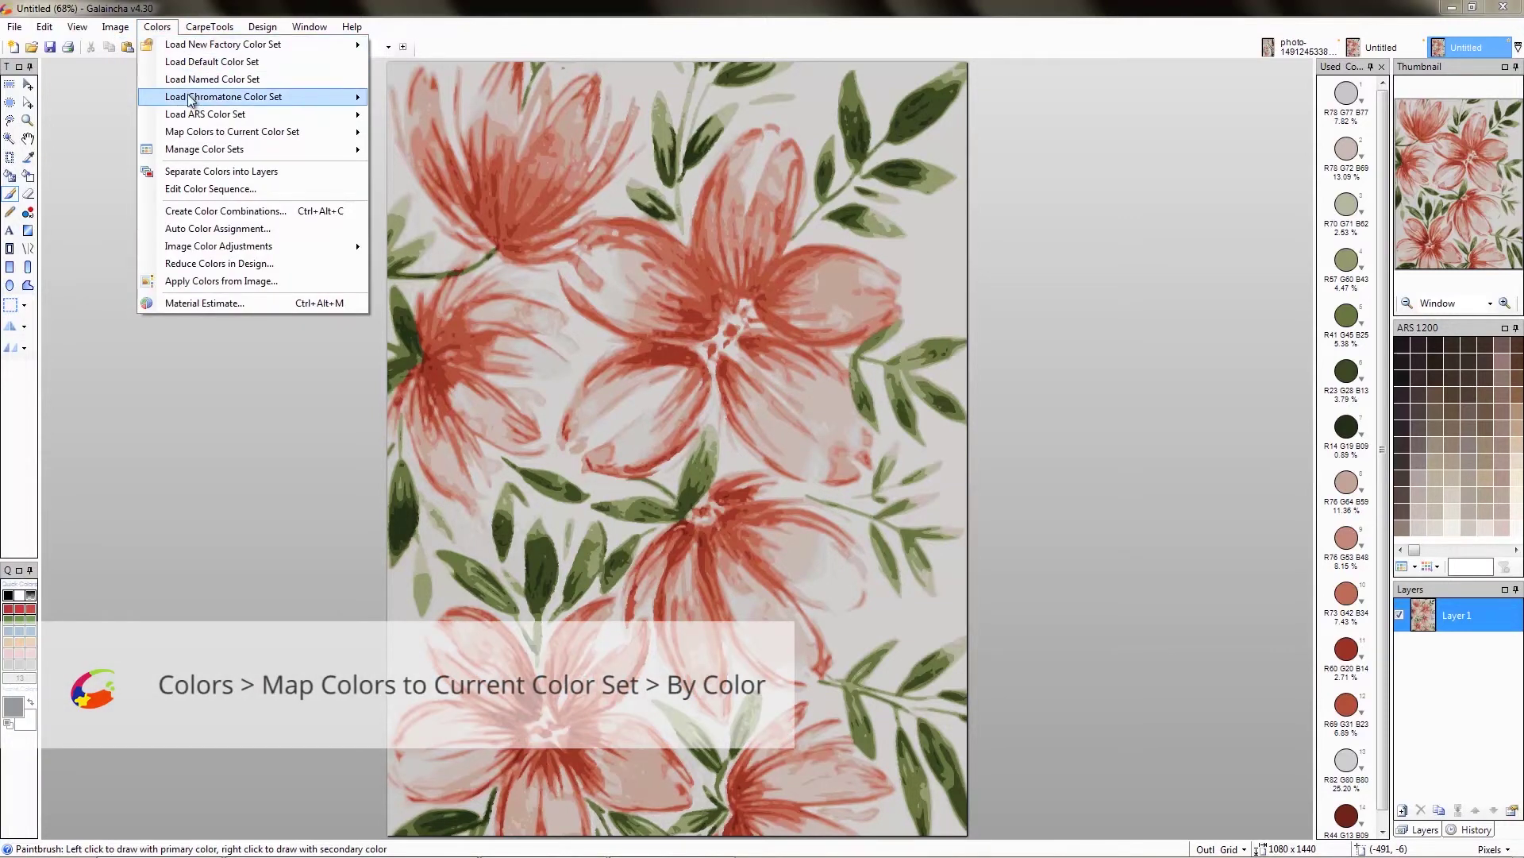
mouse_move(232, 132)
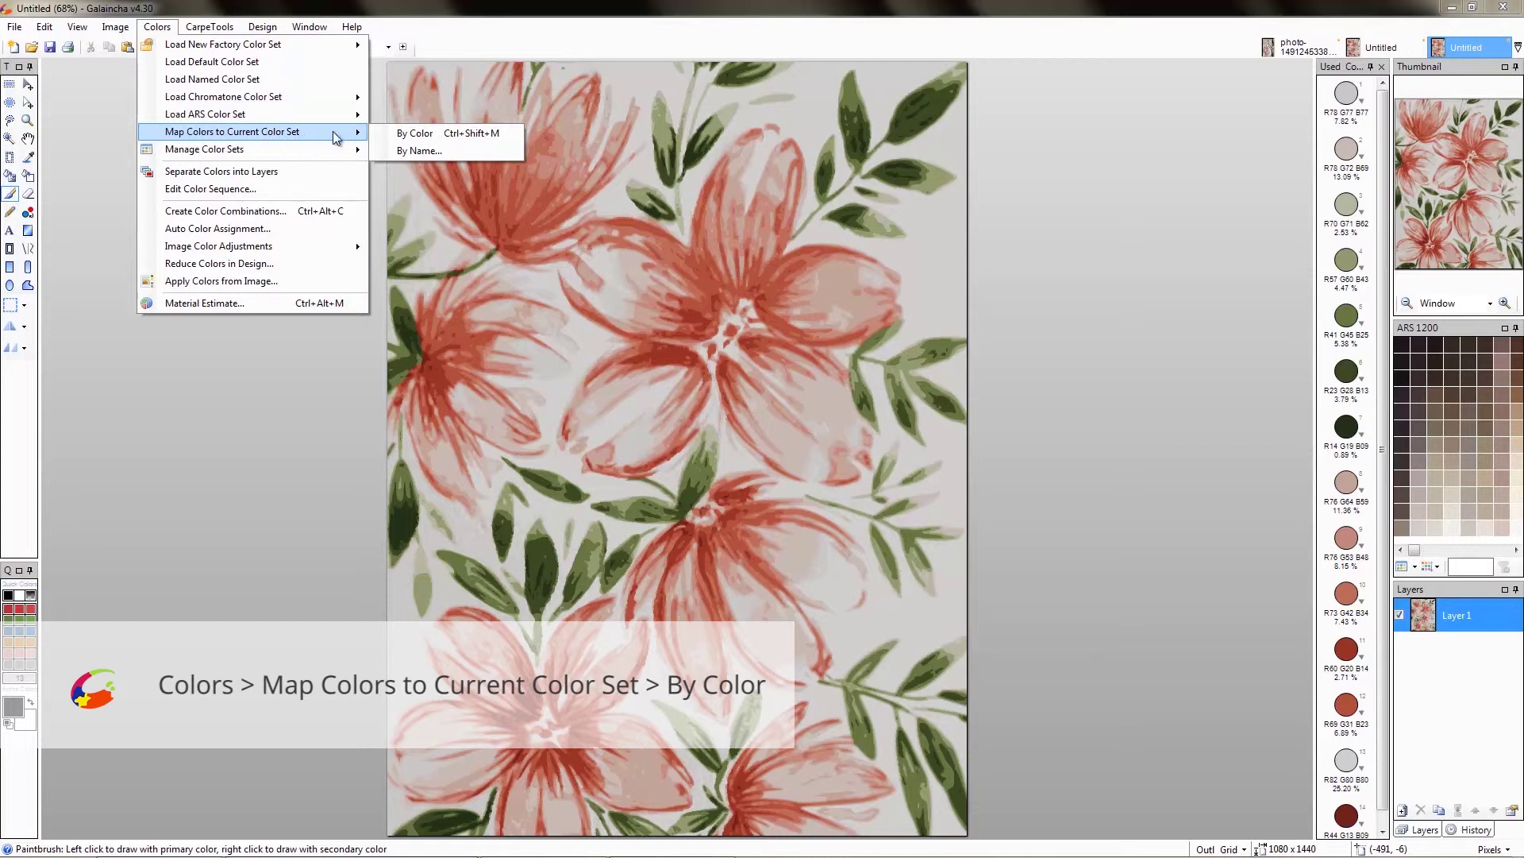
left_click(405, 133)
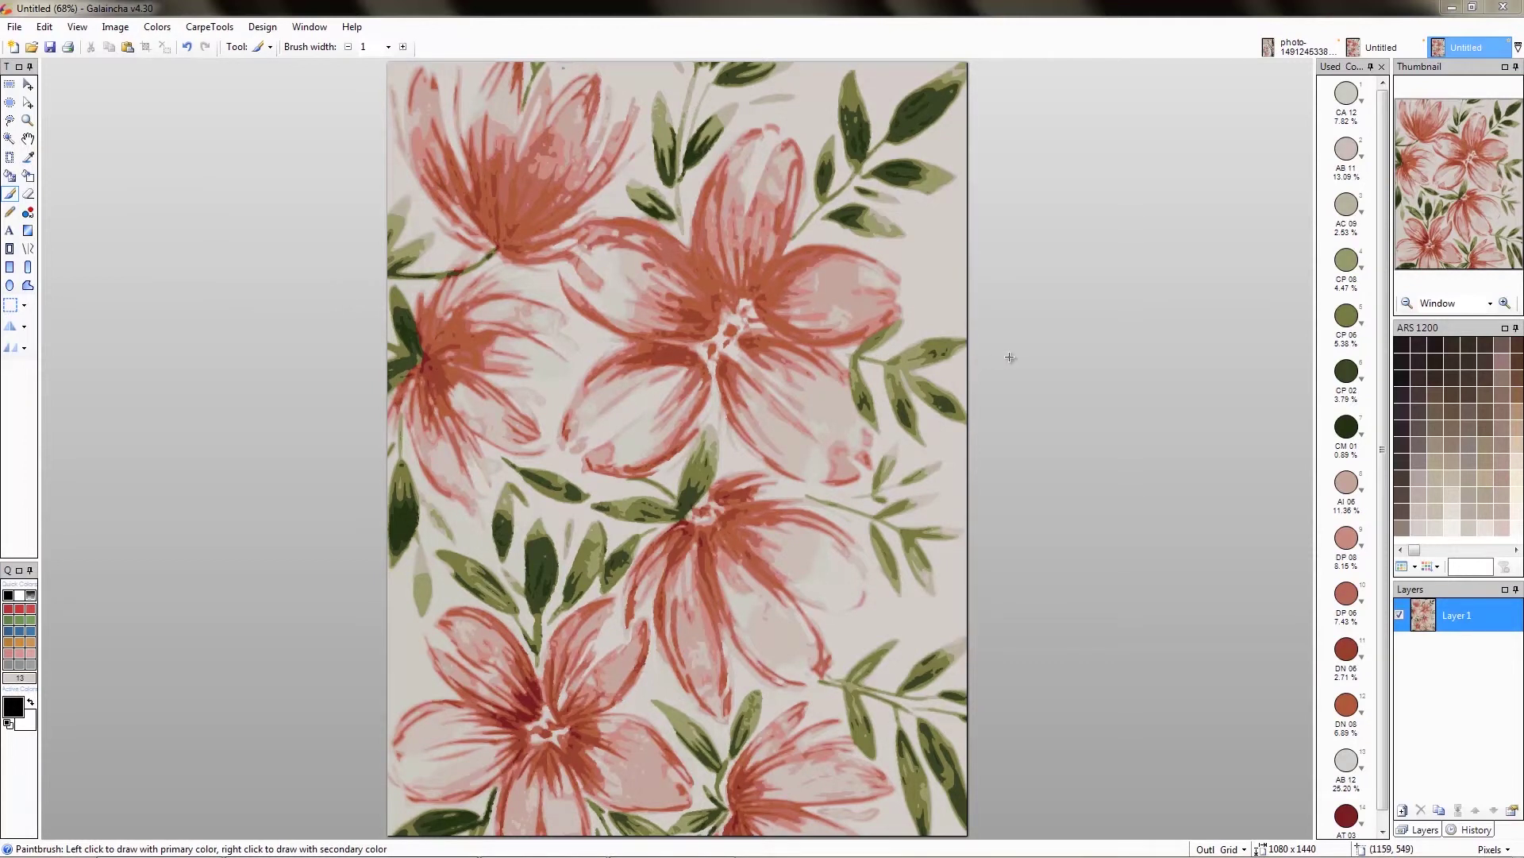
Save the design as Protess.ctfx in Galaincha v4.30 format.
left_click(15, 28)
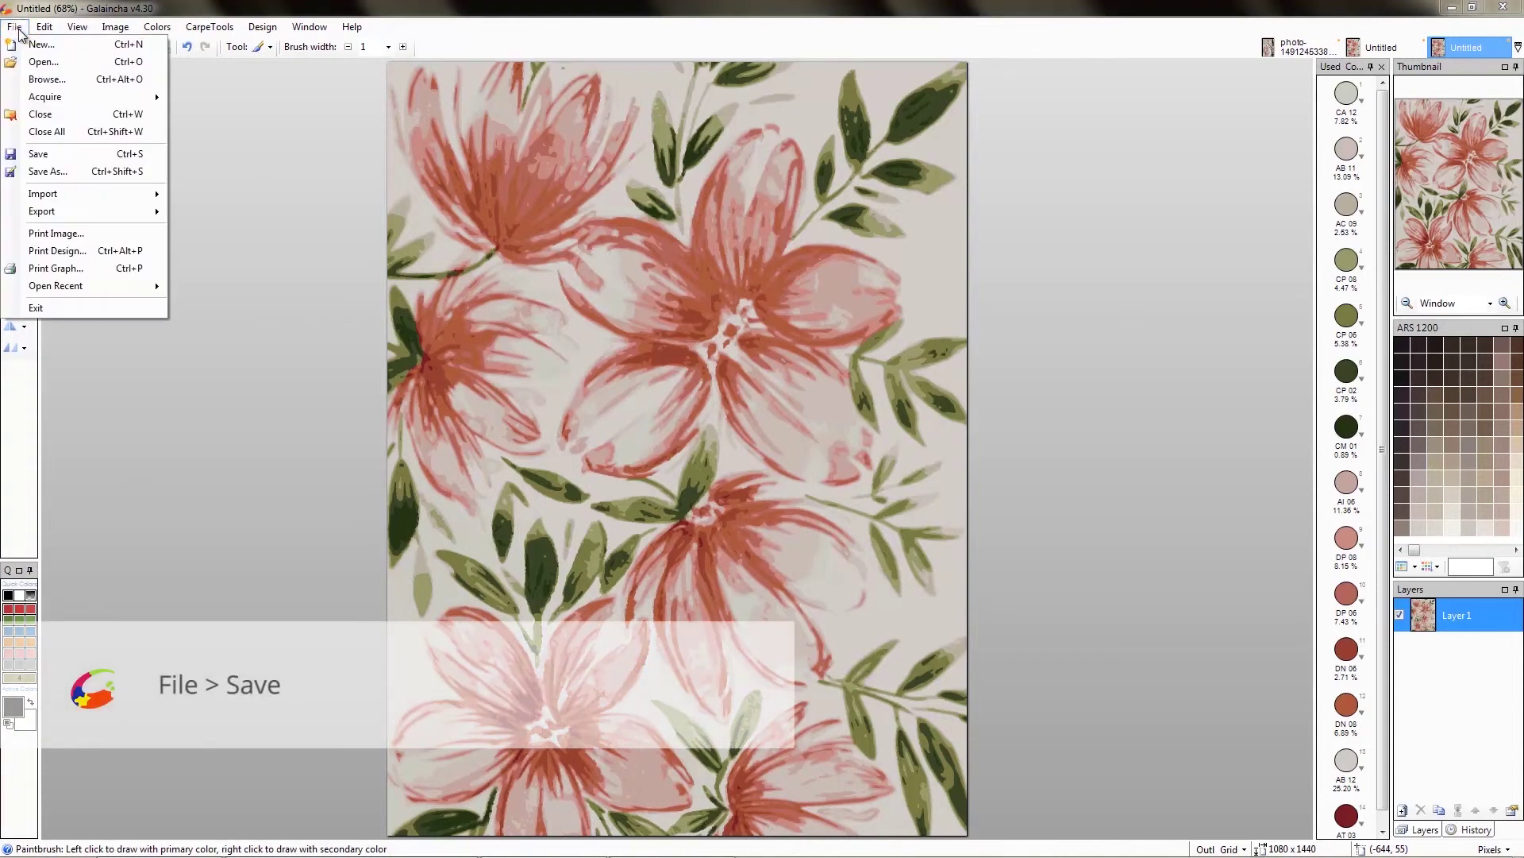
left_click(41, 157)
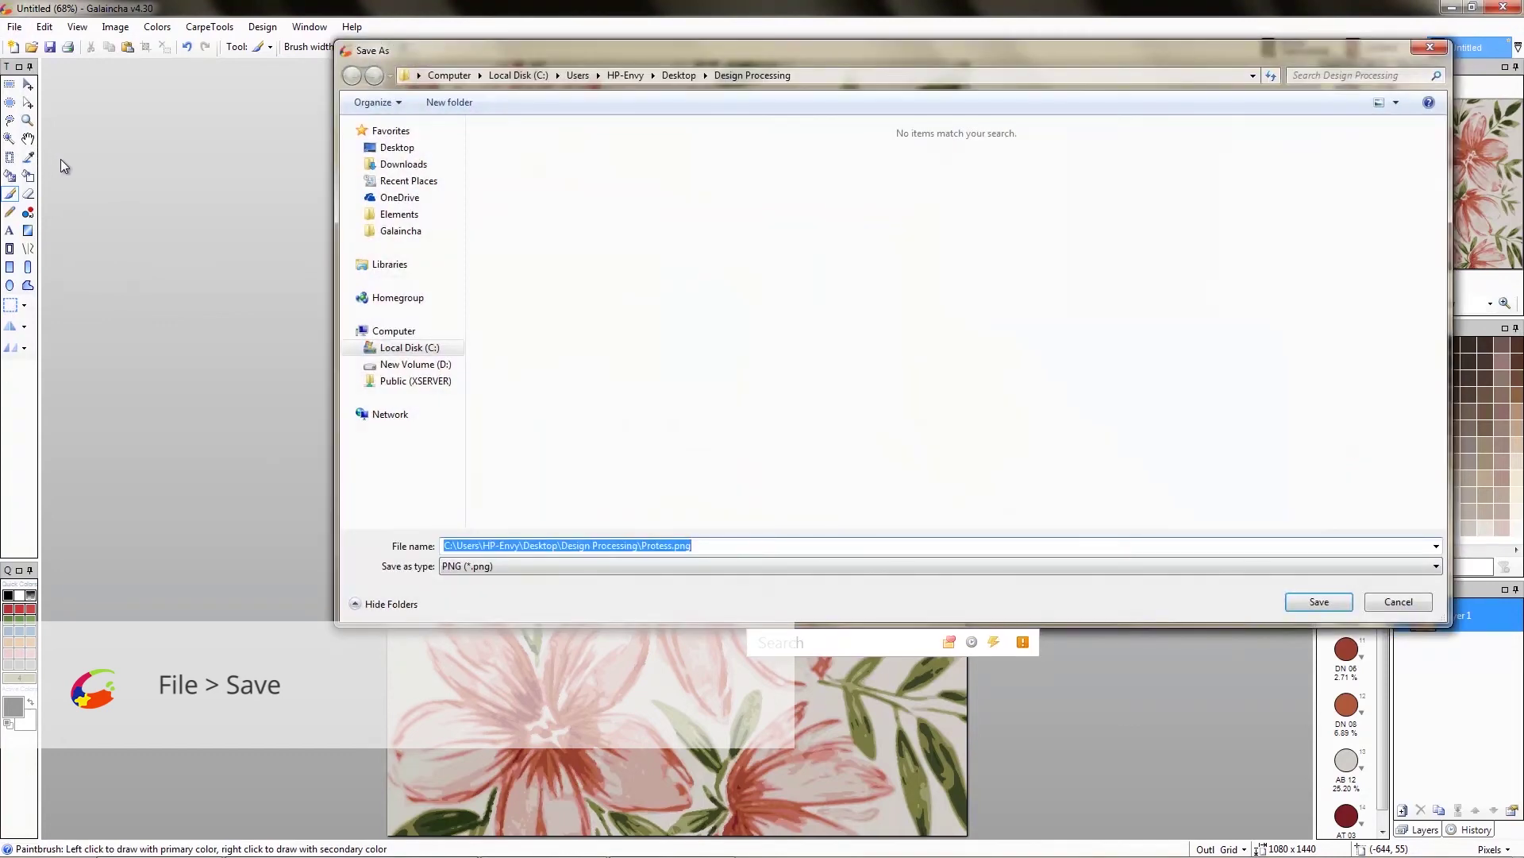
left_click(786, 567)
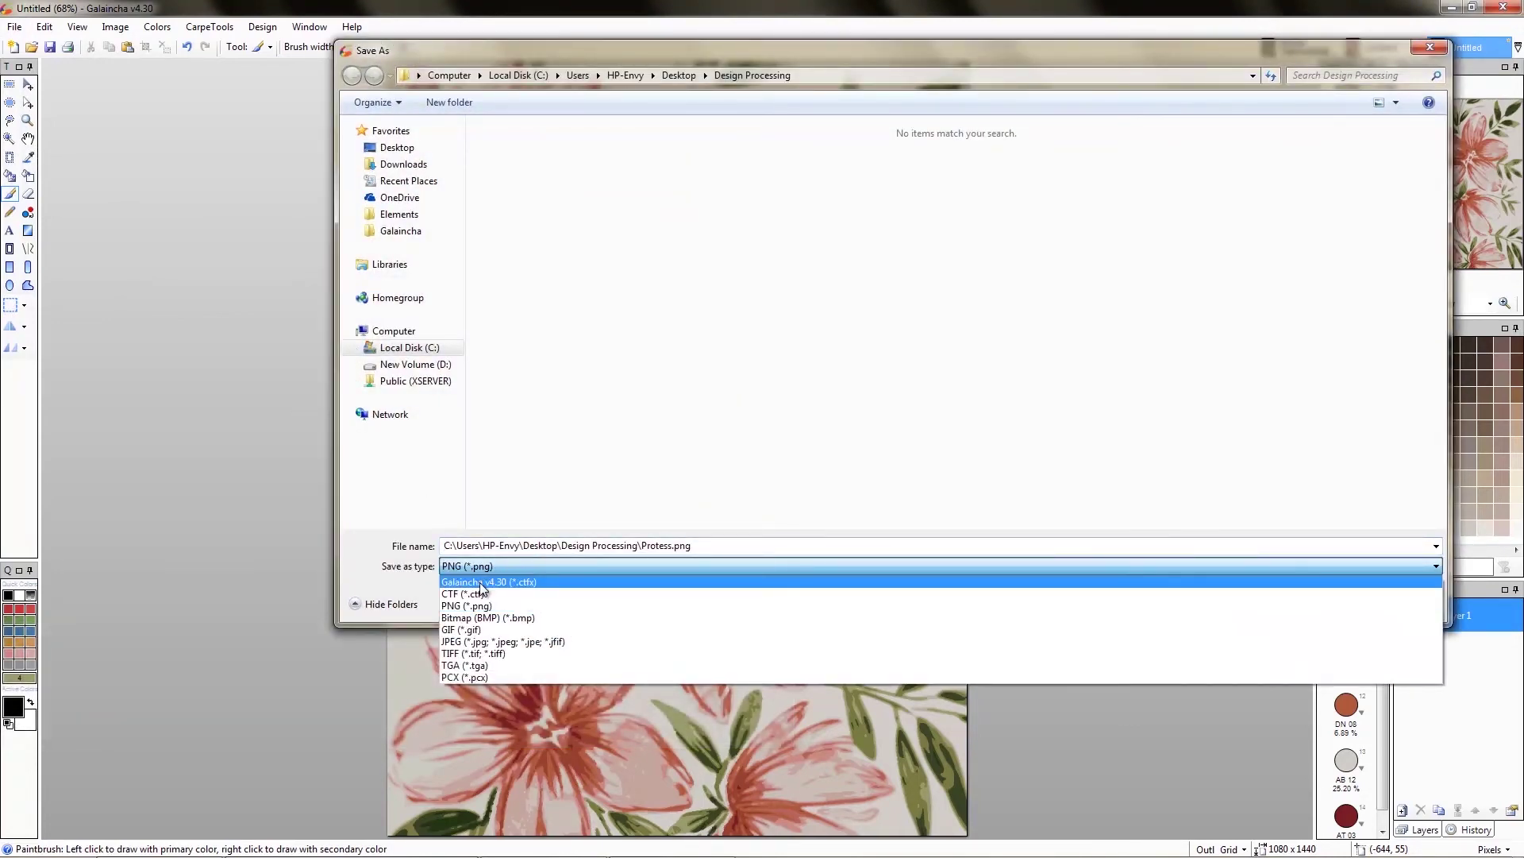
left_click(481, 582)
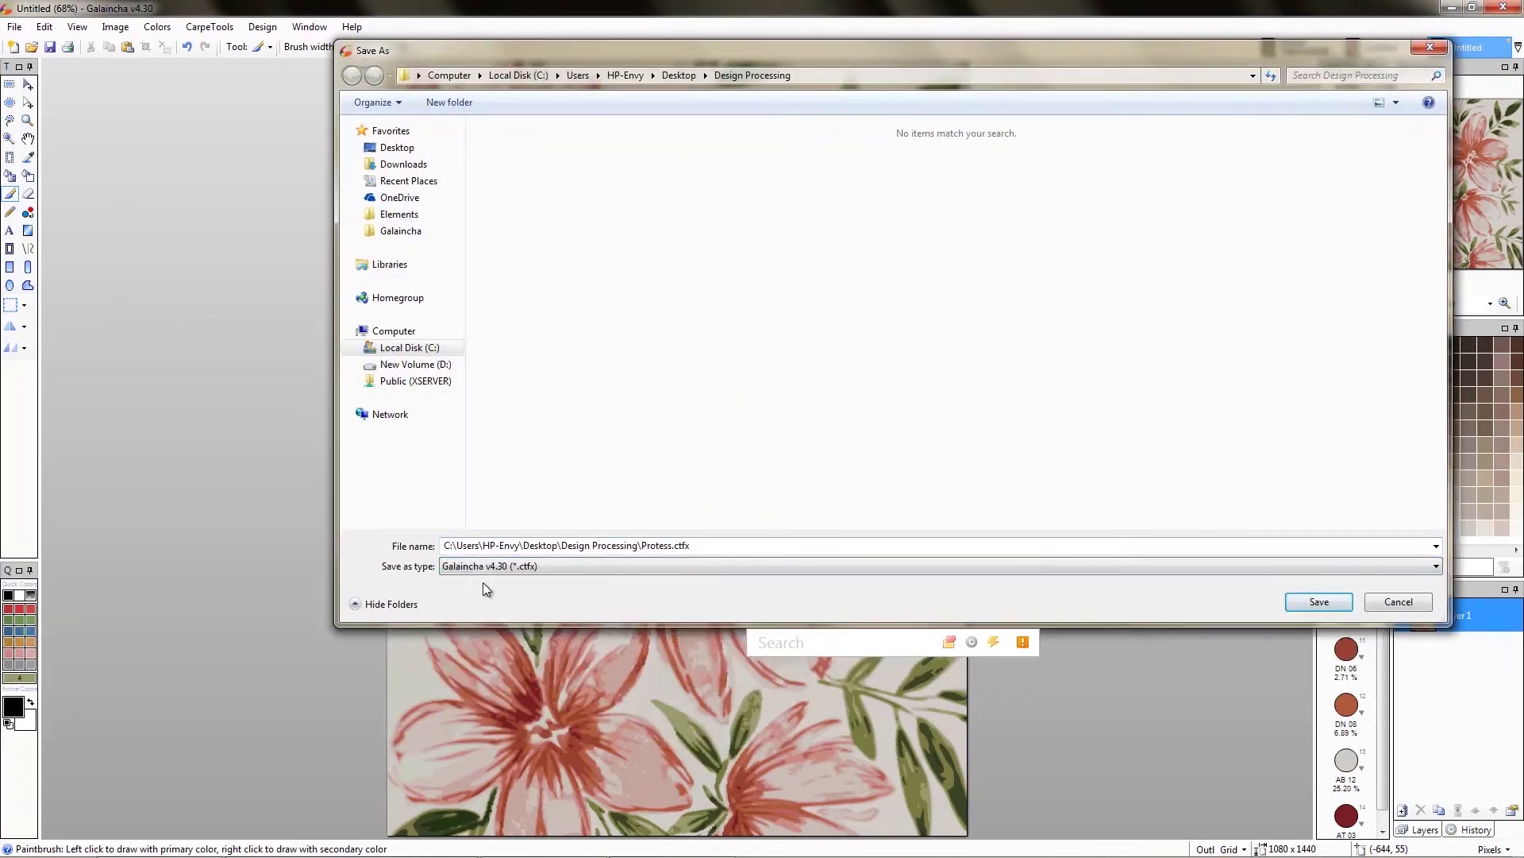
left_click(1324, 612)
left_click(1322, 604)
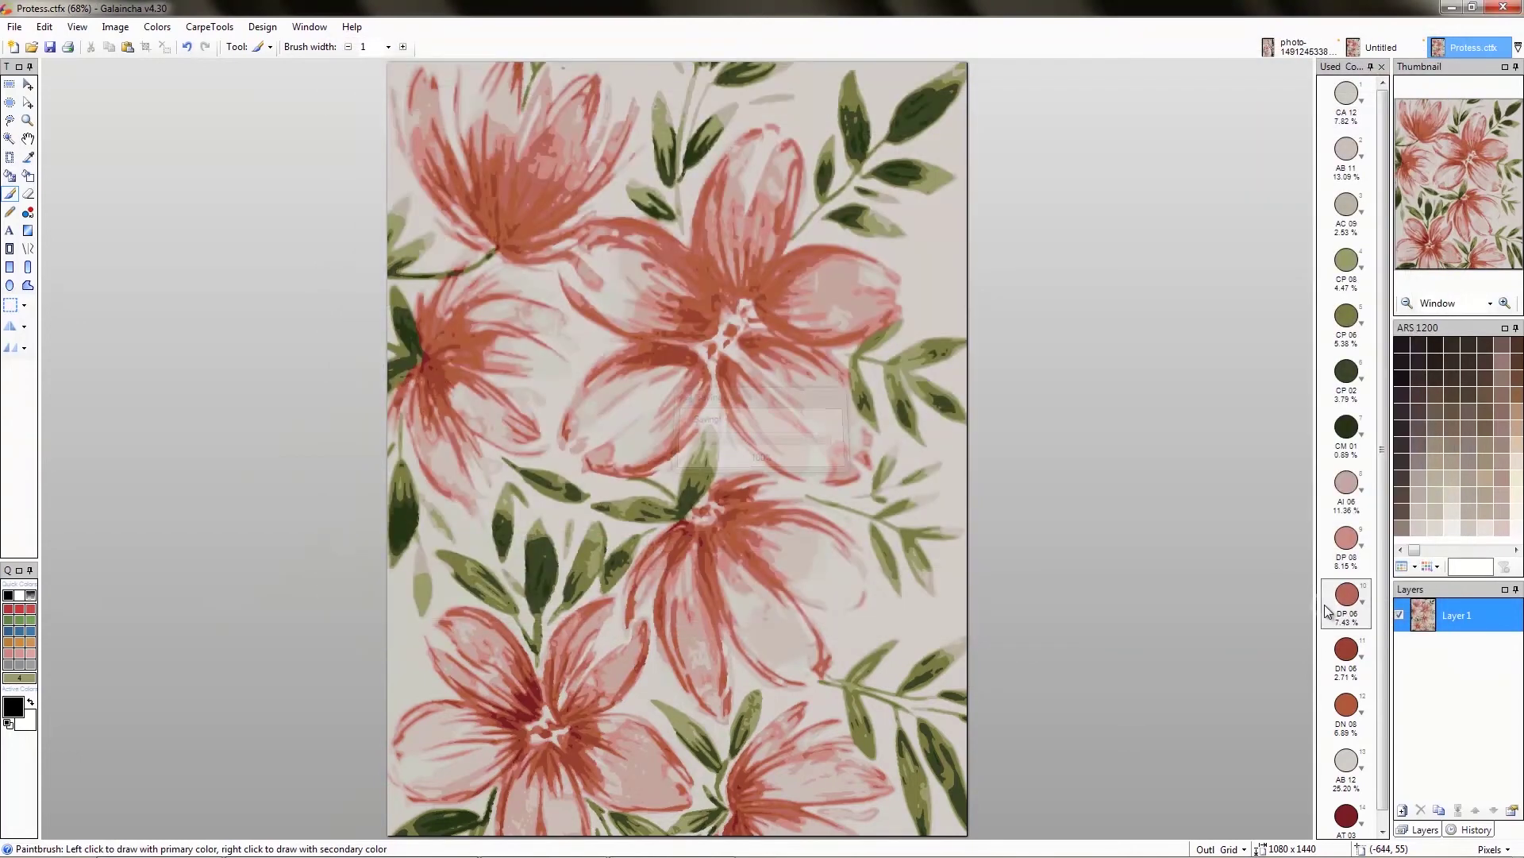